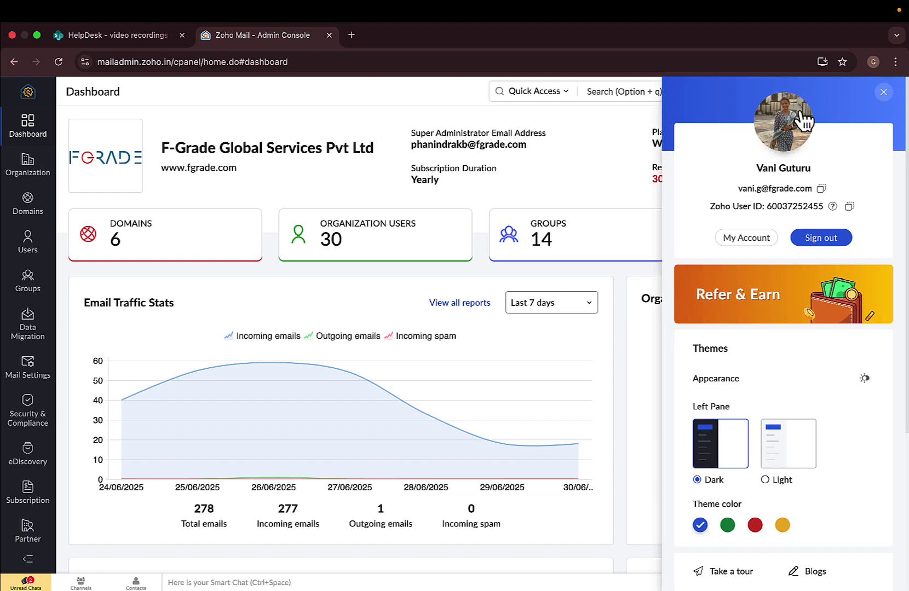
Close the account profile pane and review the dashboard's email traffic, storage, user and security summaries.
click(887, 93)
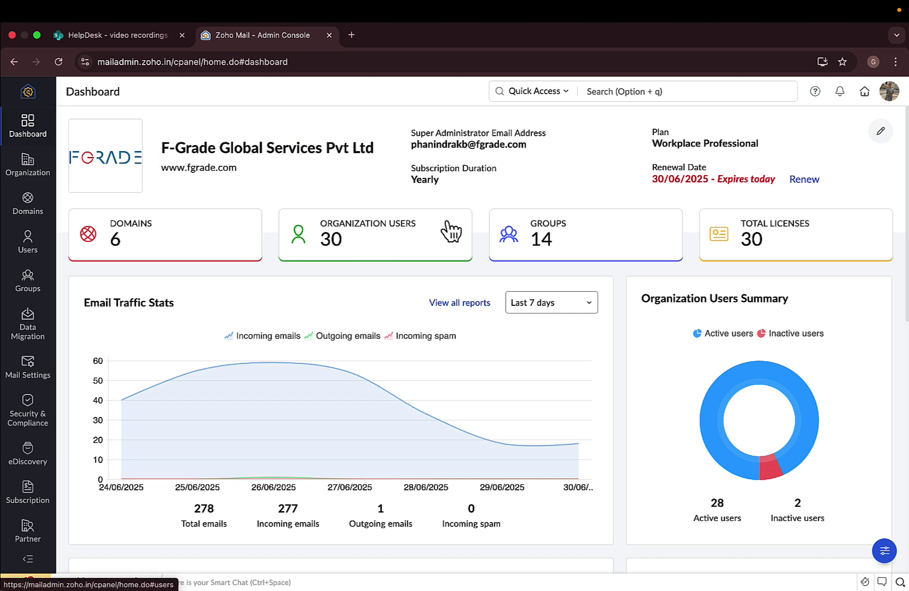
scroll(527, 369, down, 5)
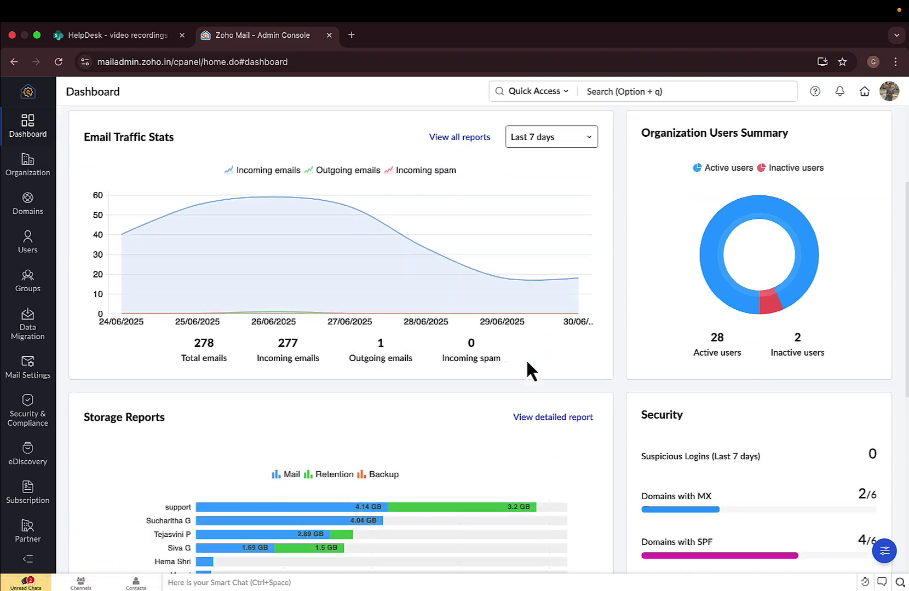
scroll(527, 369, up, 4)
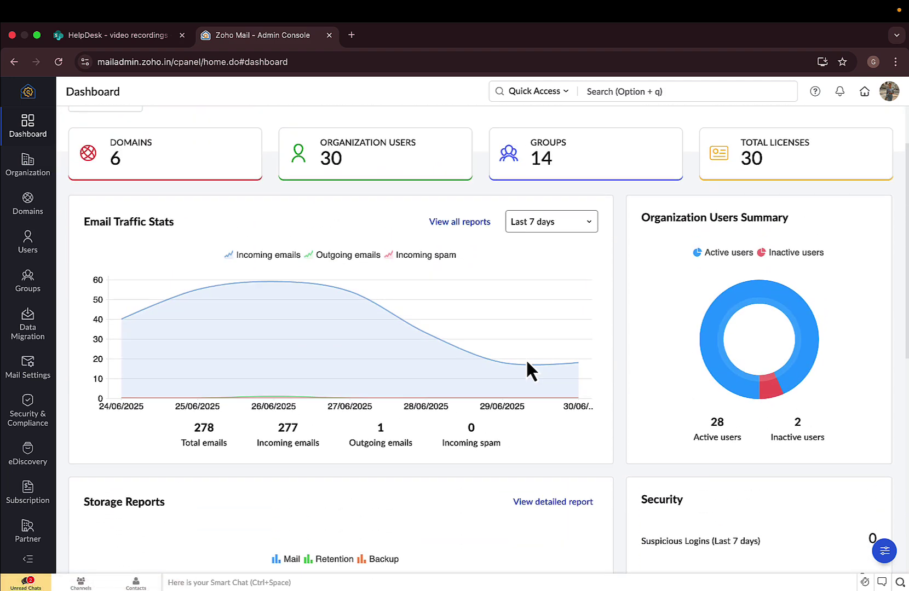
scroll(527, 363, down, 3)
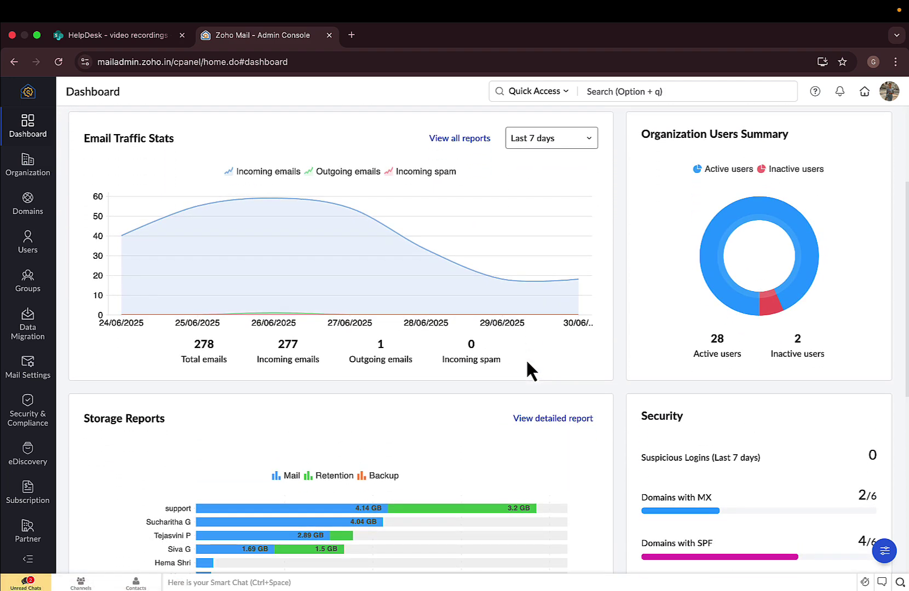
scroll(527, 362, down, 10)
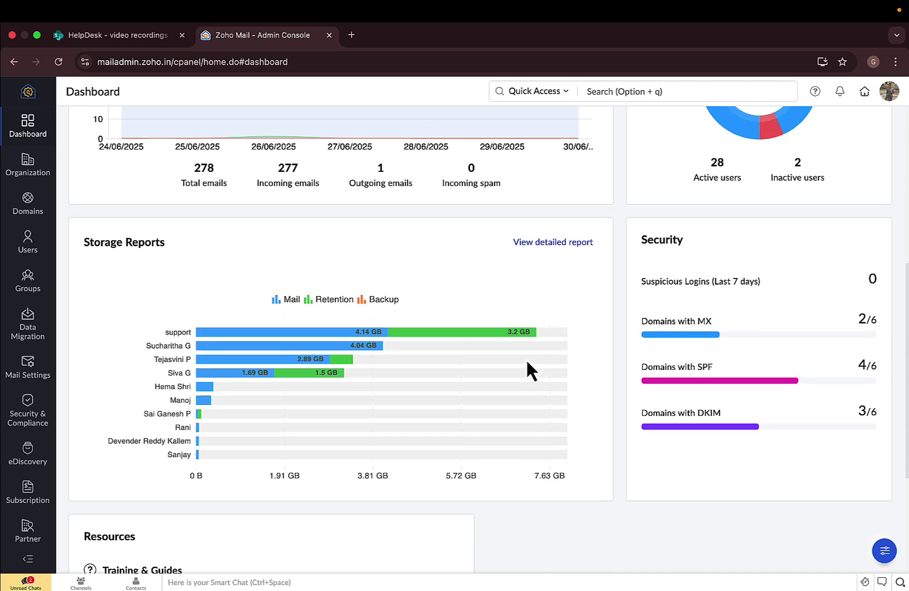
scroll(527, 361, down, 4)
scroll(523, 355, up, 20)
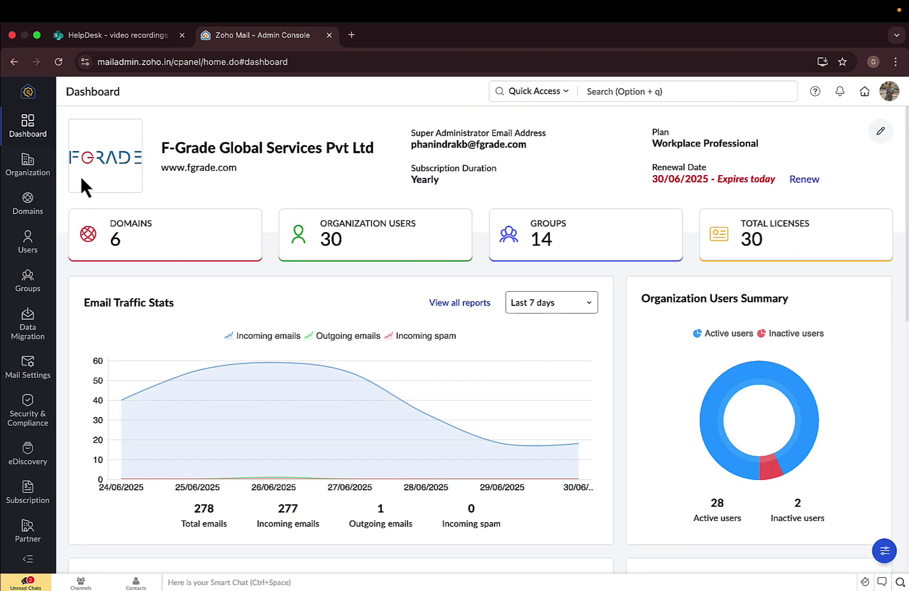
View the organization's domain list and the form for adding a domain, closing the form without adding one.
click(29, 210)
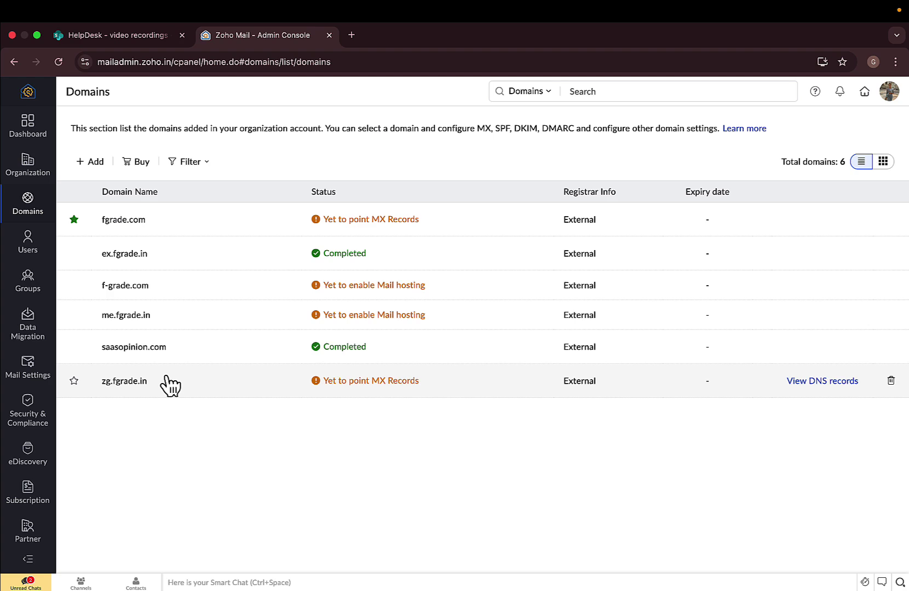
click(94, 162)
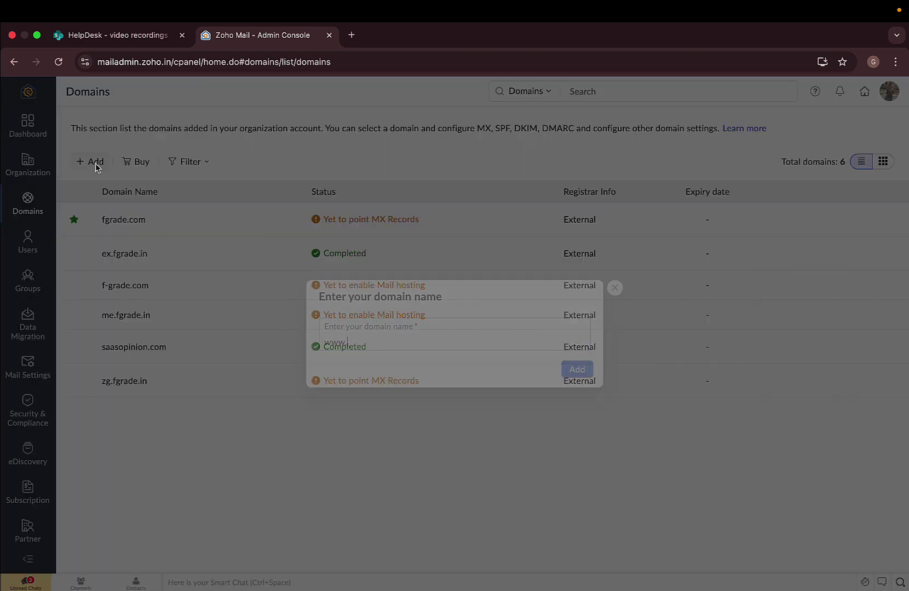
click(616, 288)
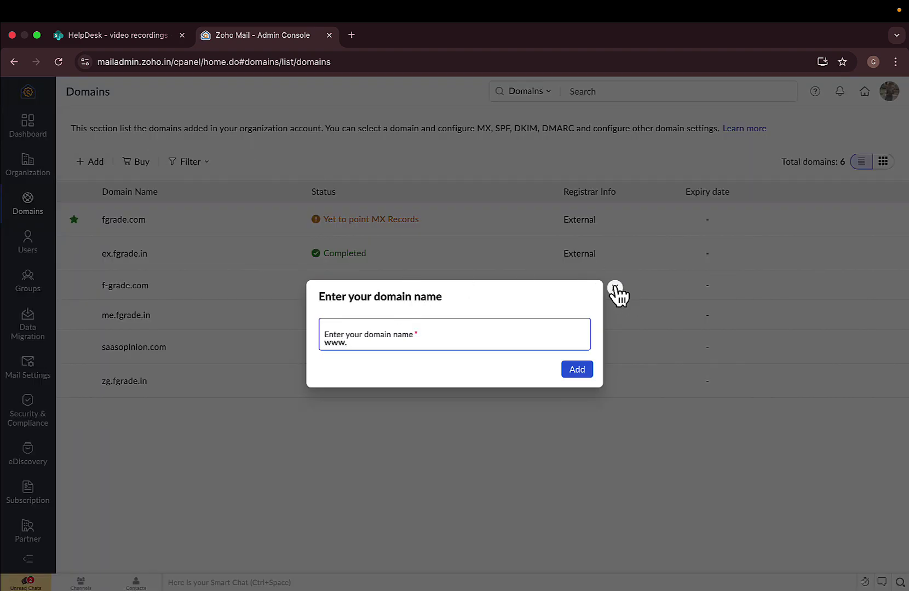
View the bulk user deletion page from the users list, and return to the list to look through the users.
click(16, 258)
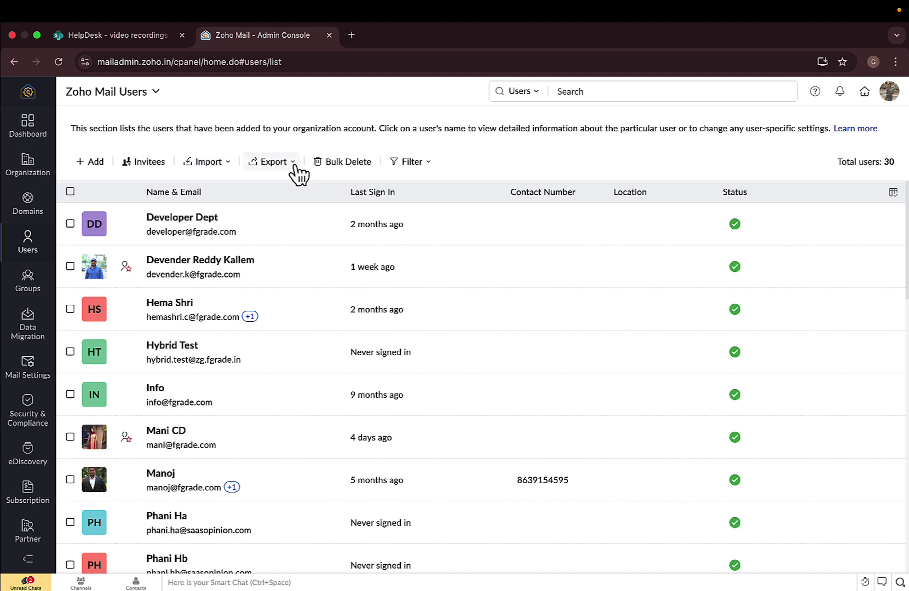
click(324, 163)
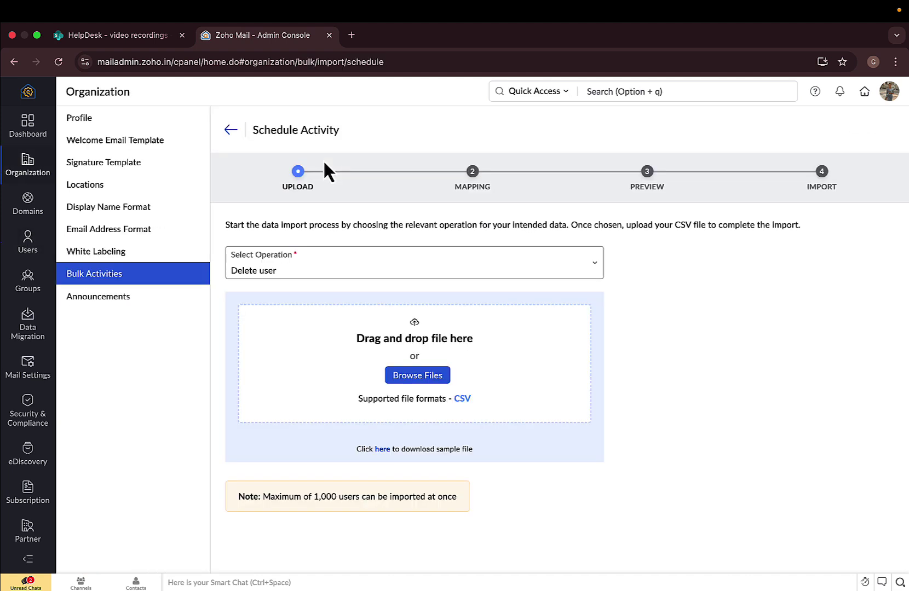
click(230, 131)
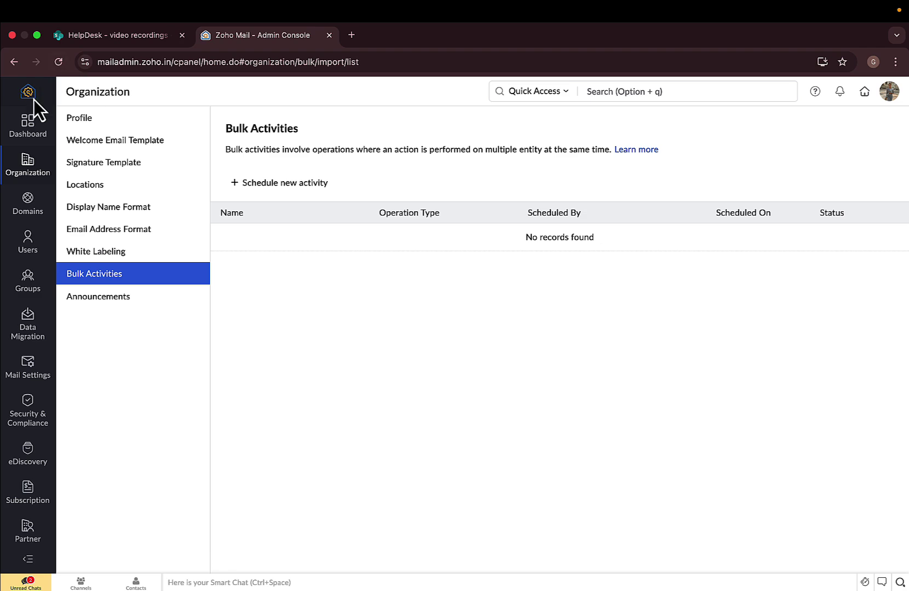
click(26, 237)
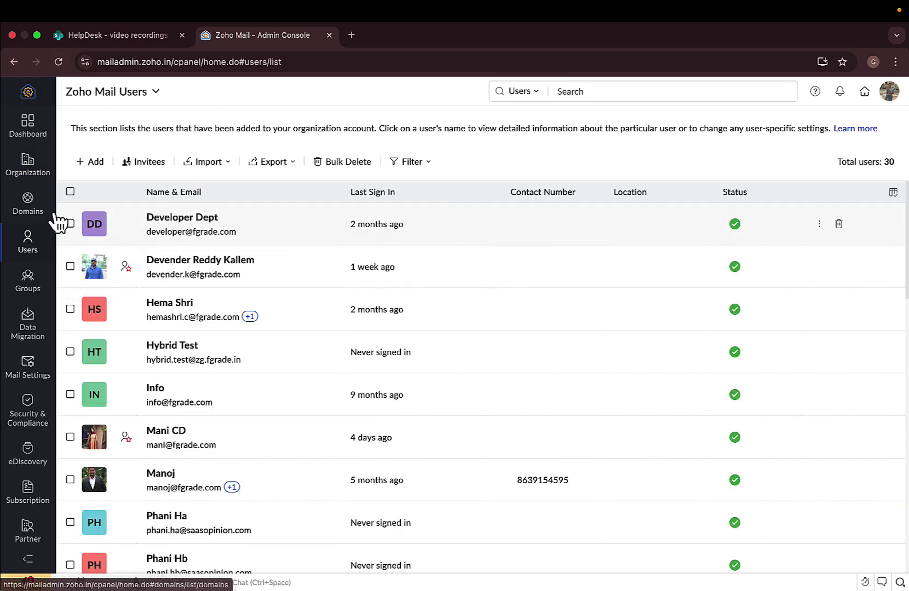
scroll(101, 306, down, 2)
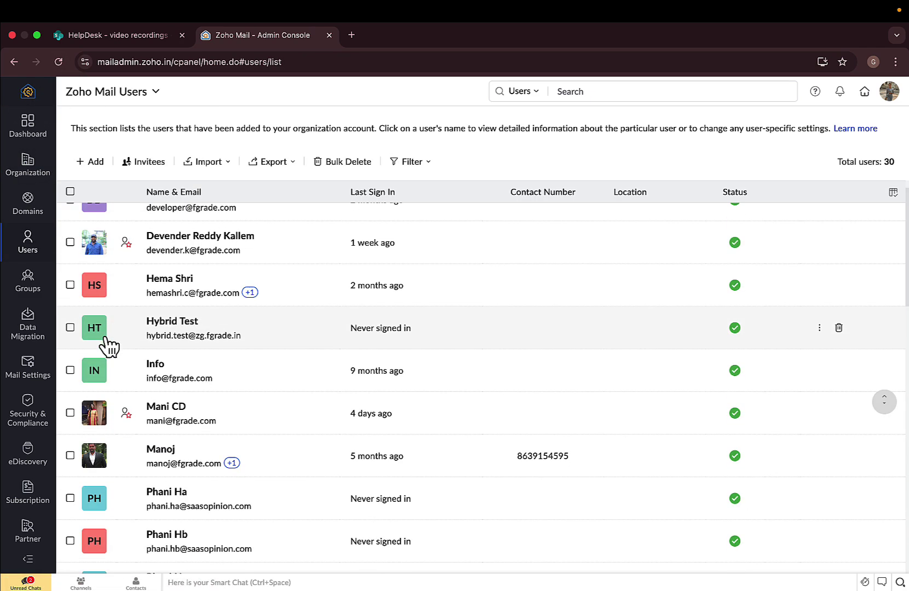
Filter the users list by Active users, switch the filter to Super Administrator, and view the other filter options.
click(406, 163)
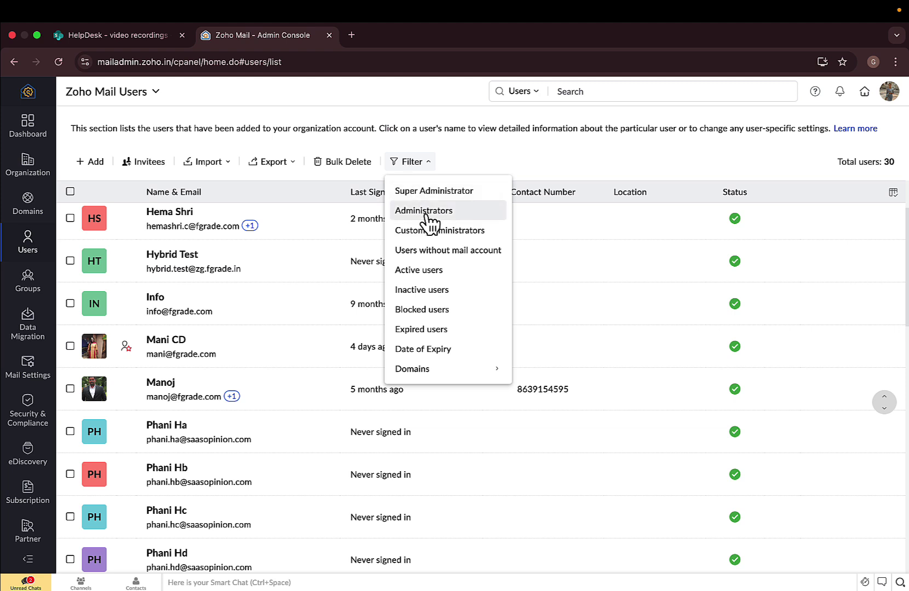
click(420, 271)
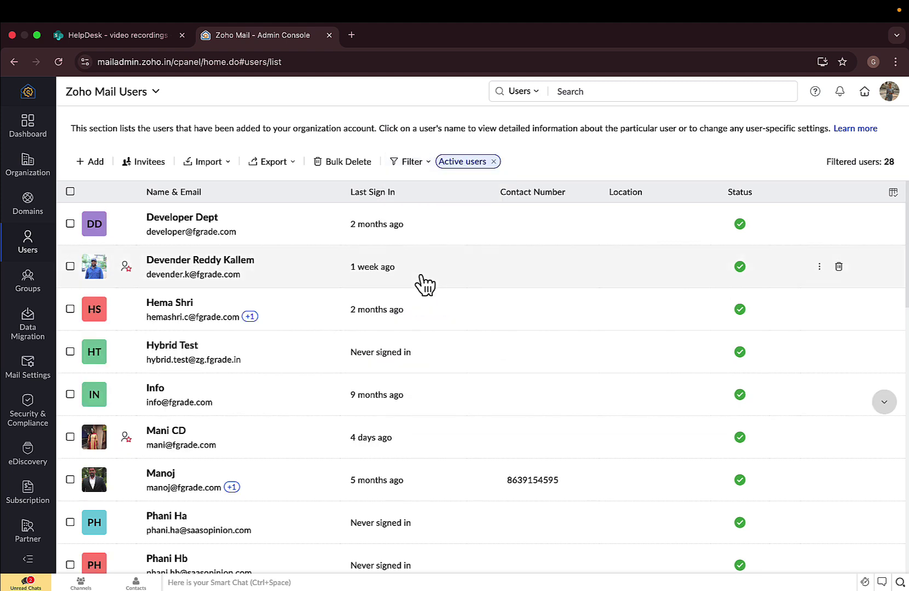
click(426, 163)
click(436, 191)
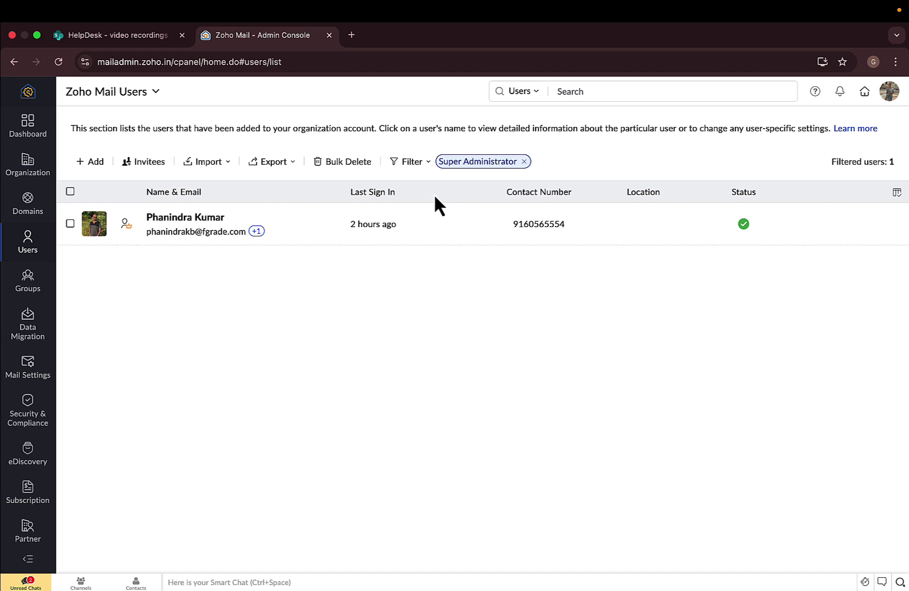
click(411, 162)
mouse_move(433, 372)
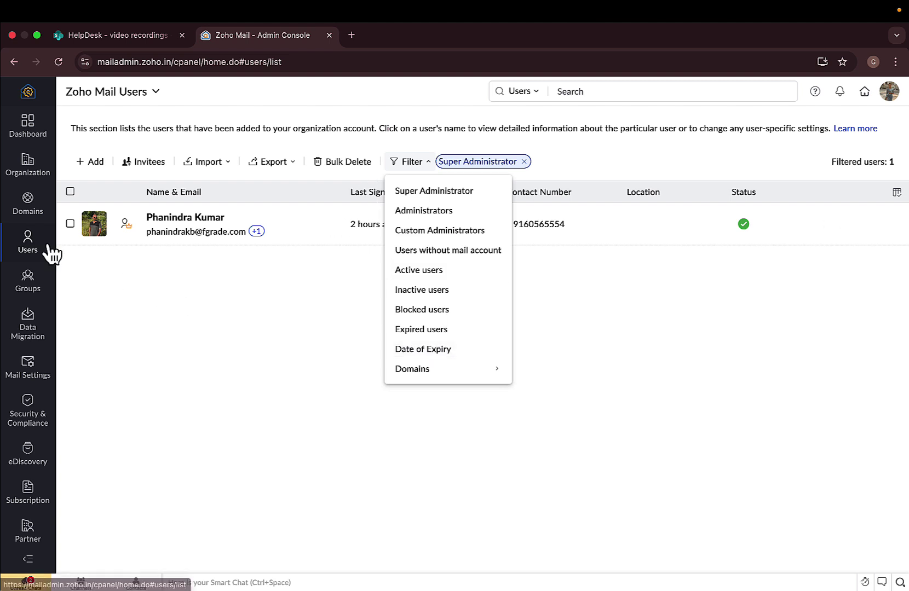
View the groups distribution list and look through the list of data migrations.
click(29, 294)
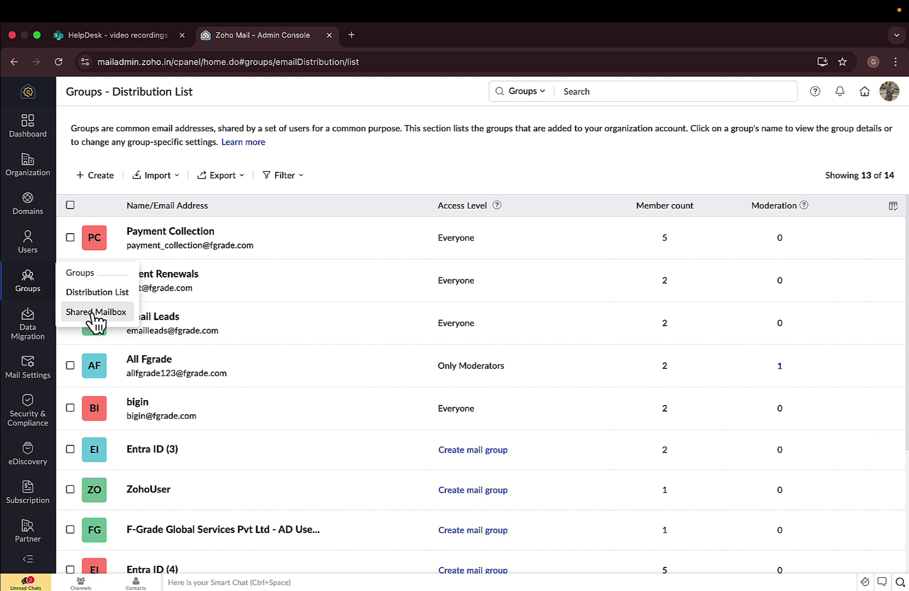
click(37, 335)
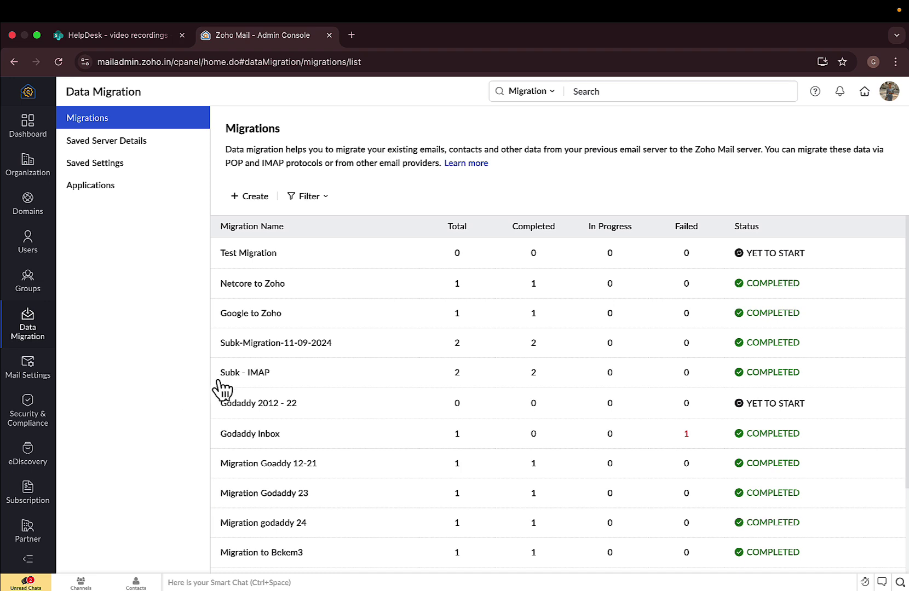
scroll(253, 453, down, 2)
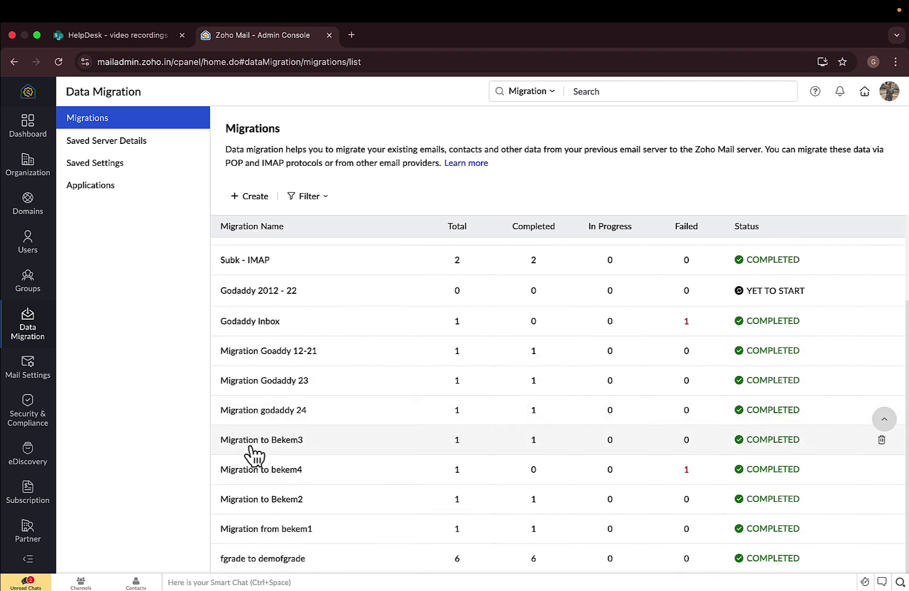
scroll(254, 455, up, 2)
Open the mail settings and view the list of email policies.
click(37, 378)
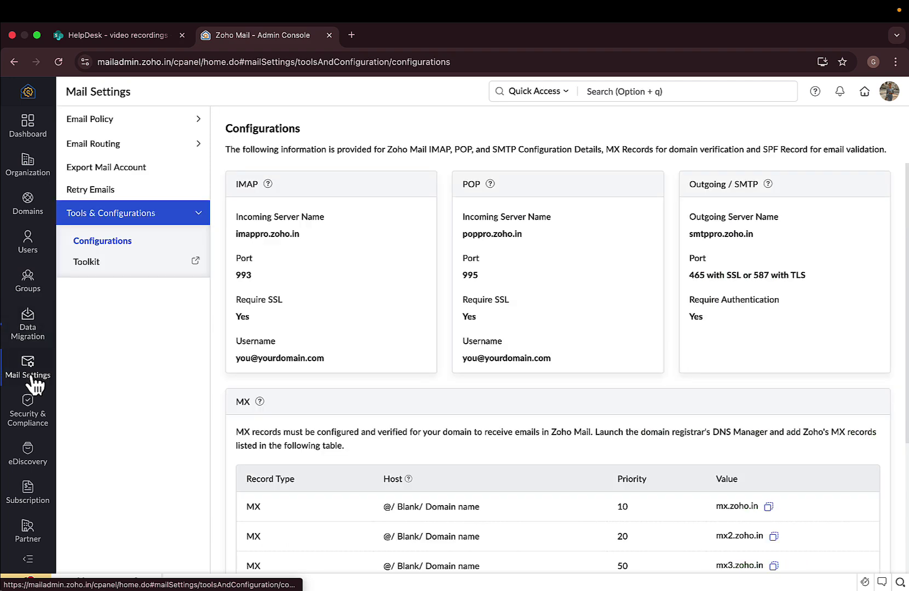
mouse_move(138, 102)
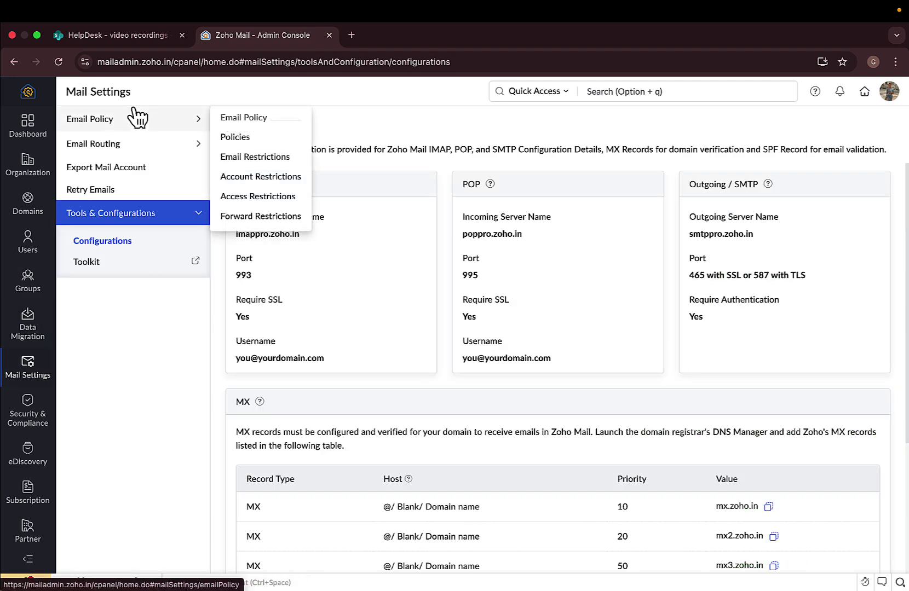
click(121, 123)
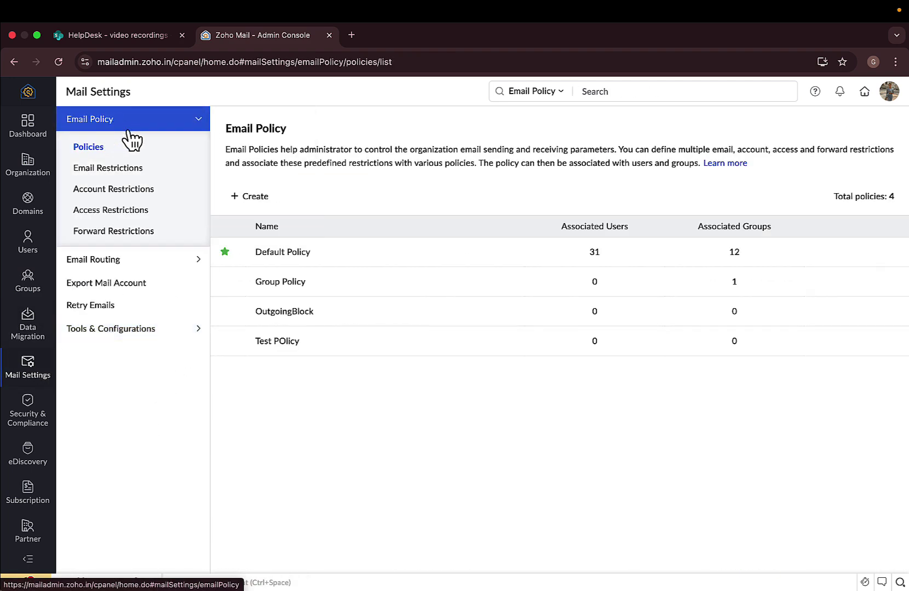
mouse_move(106, 266)
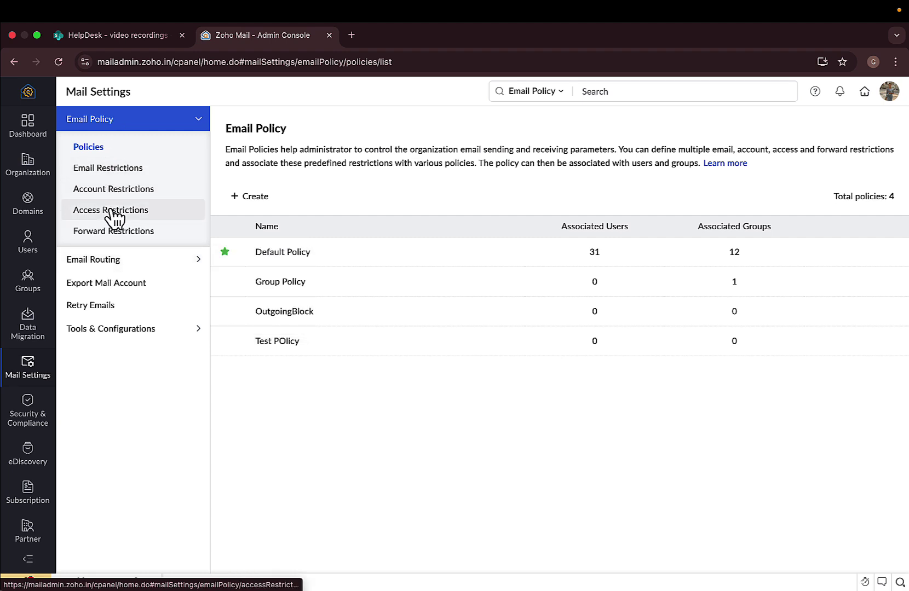
Open the "Outgoing Blocked Domains - Email Restrictions" restriction and examine its domain, email, attachment and subject settings.
click(116, 170)
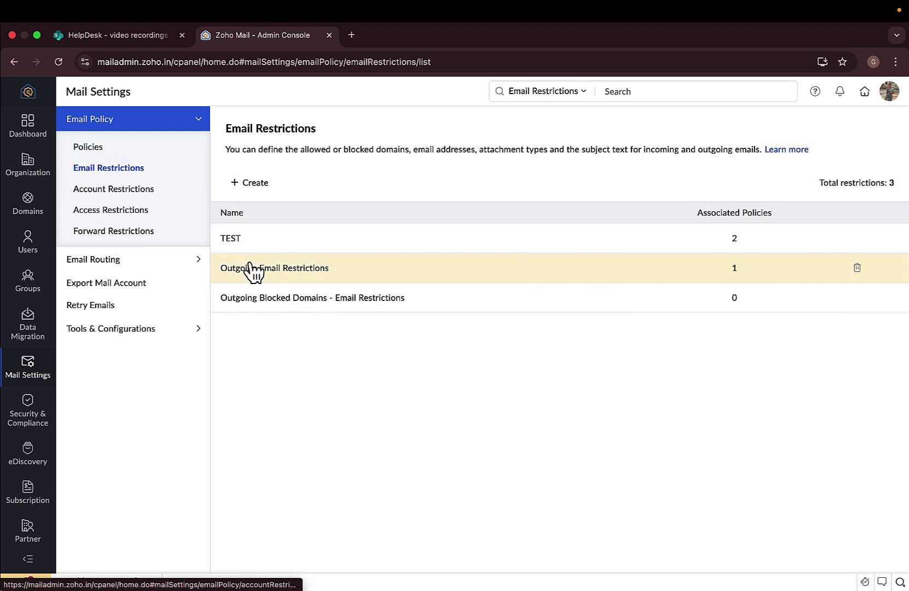
click(294, 303)
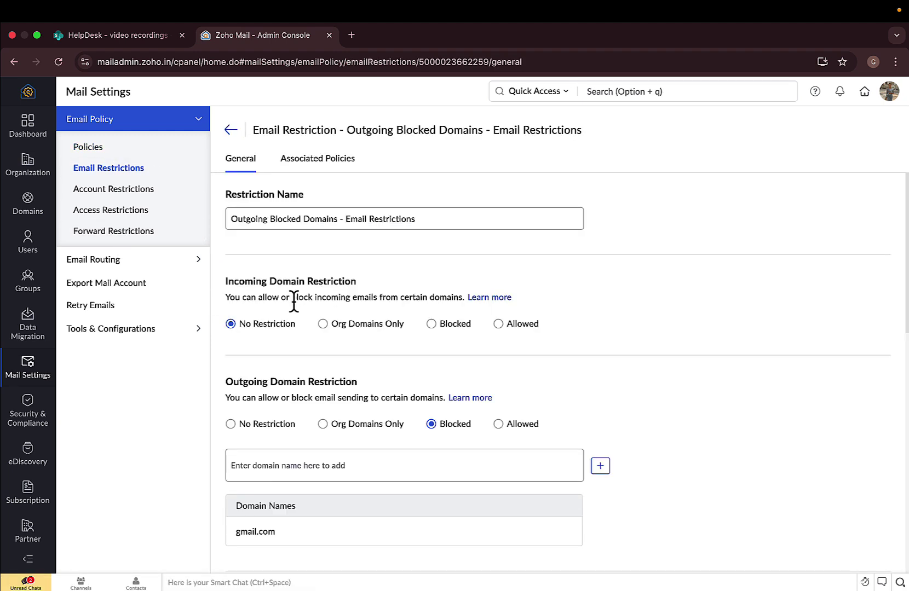
scroll(384, 347, down, 3)
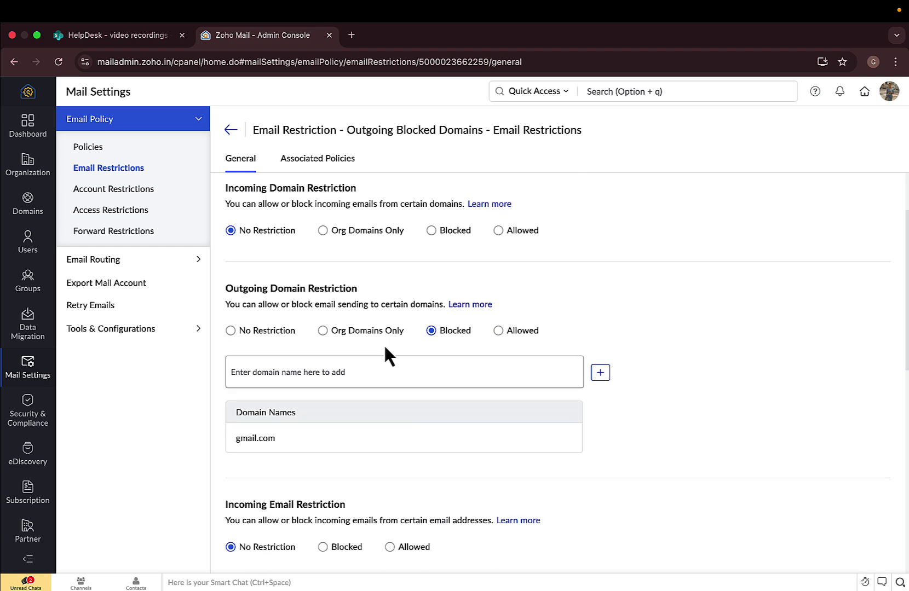
scroll(385, 347, down, 10)
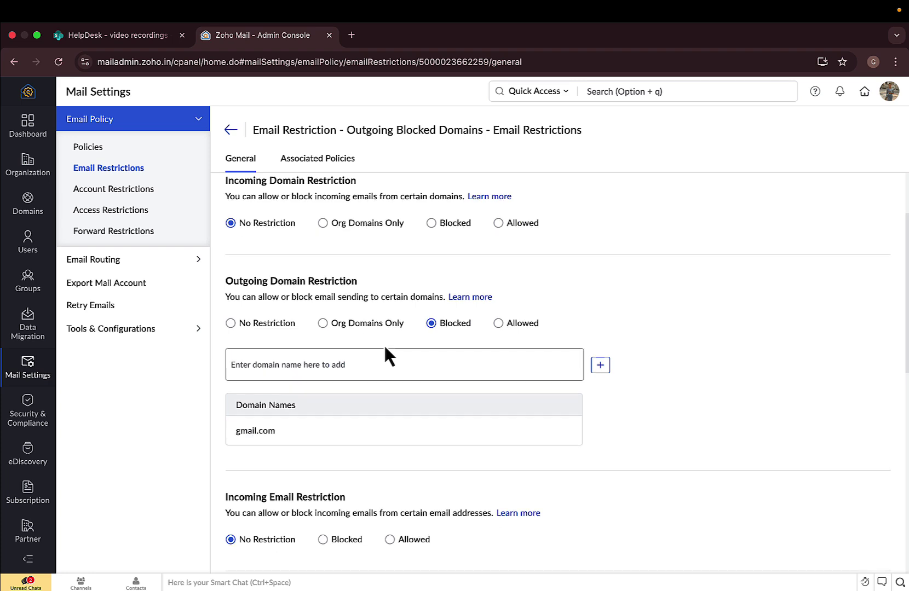
scroll(385, 347, up, 2)
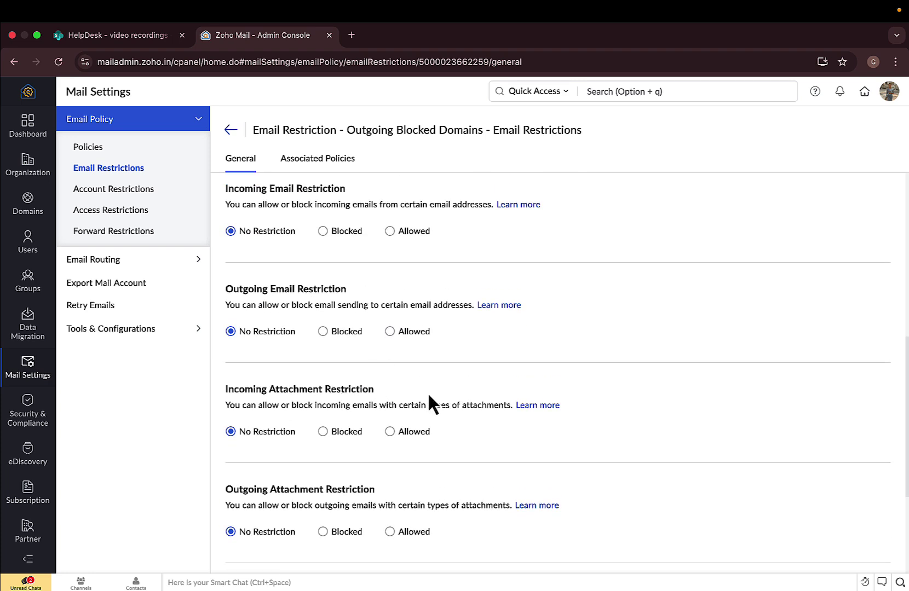
scroll(327, 372, up, 1)
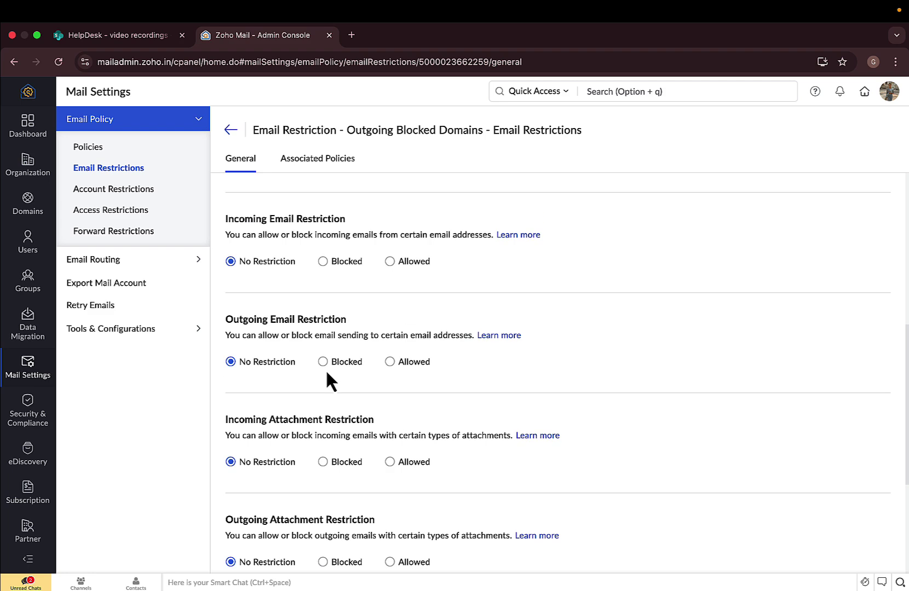
scroll(326, 373, down, 5)
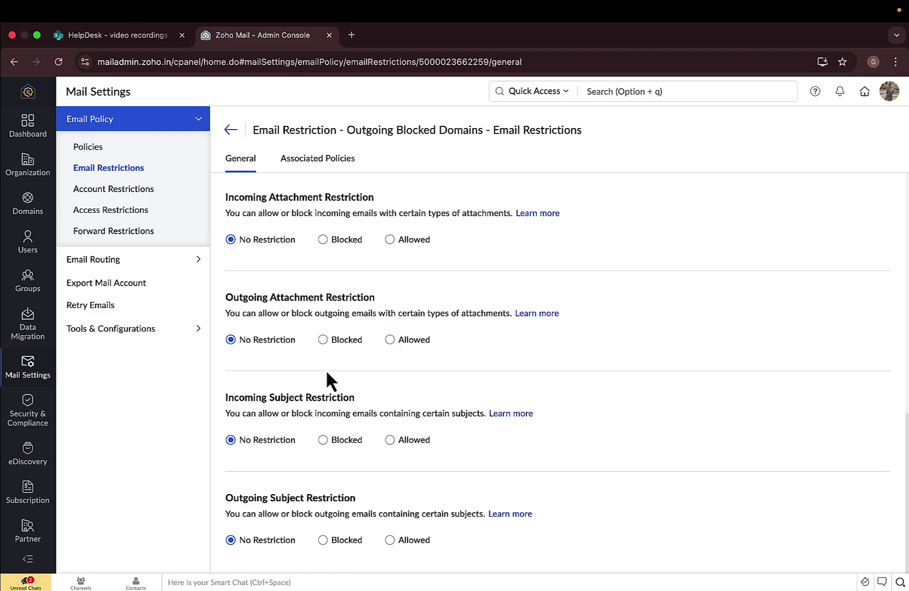
scroll(327, 372, up, 12)
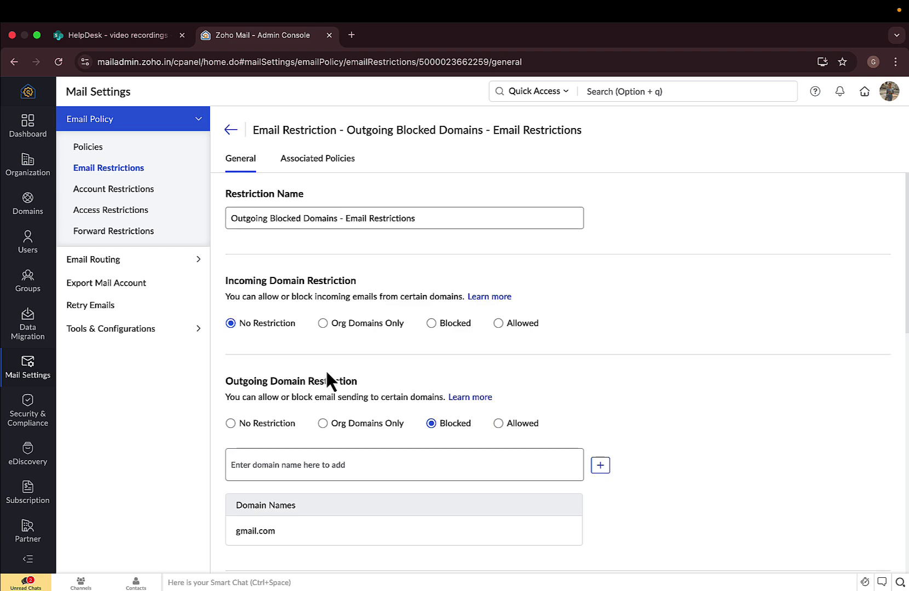
scroll(326, 369, down, 4)
scroll(325, 369, up, 4)
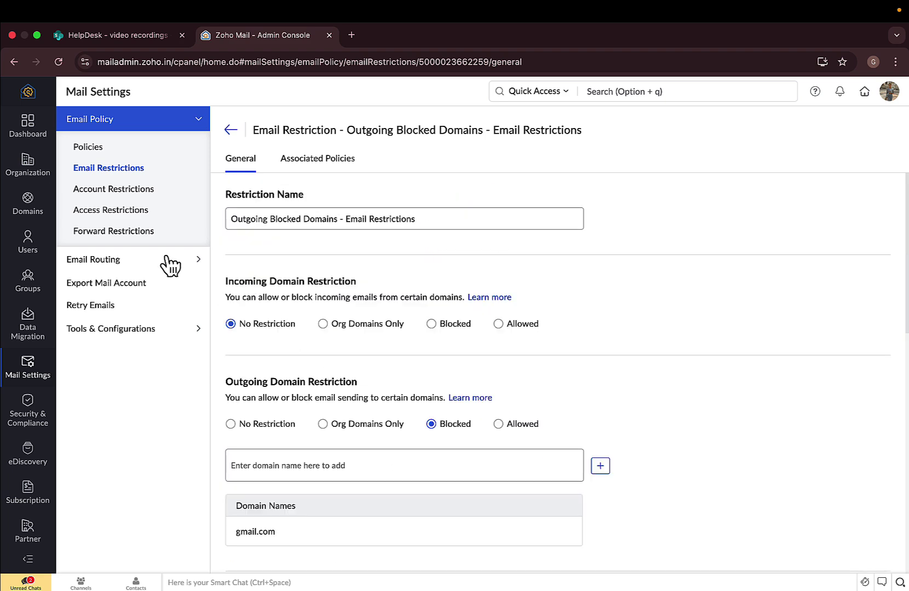
Open the "Outgoing Account Restrictions" account restriction and examine its external account, signature, import/export, cloud and BCC settings.
click(115, 192)
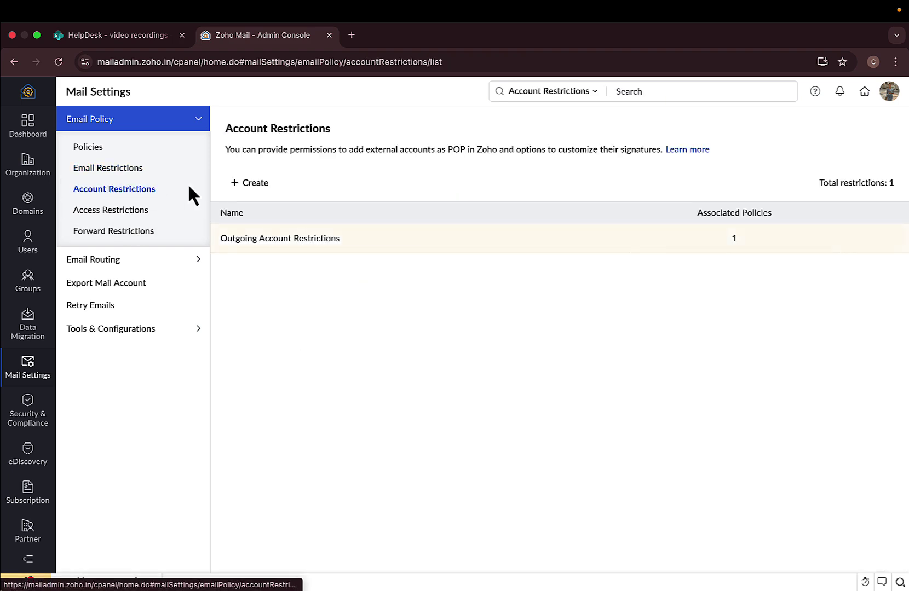
click(257, 237)
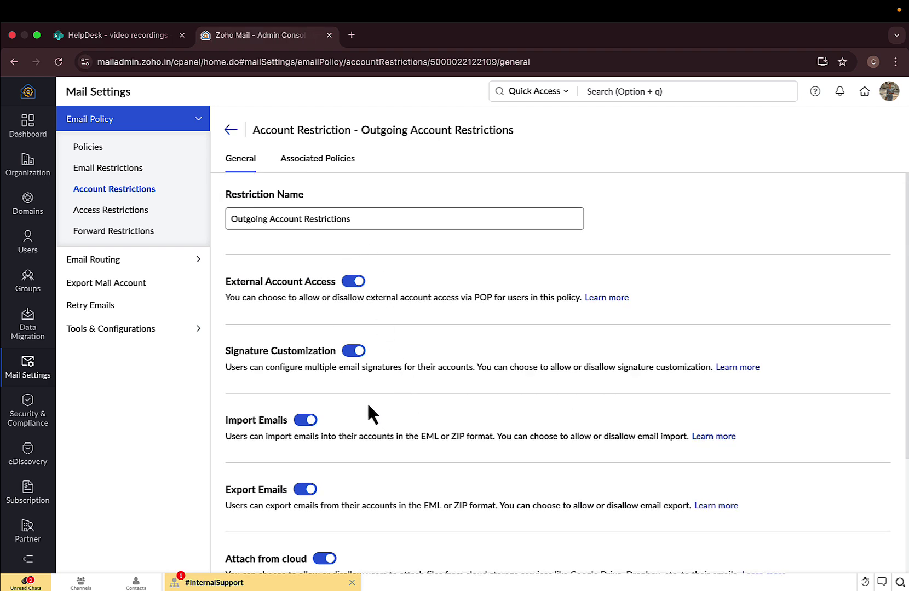
scroll(353, 498, down, 3)
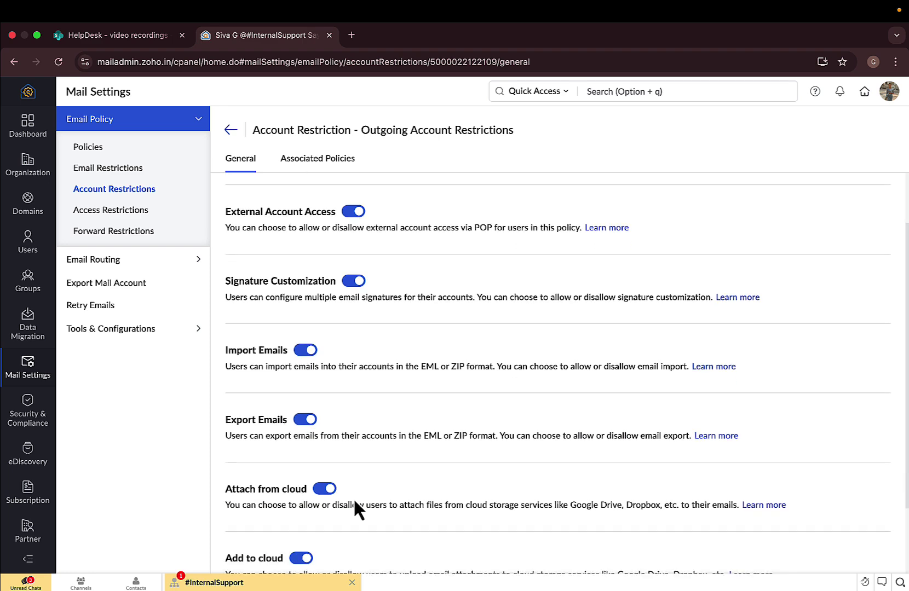
scroll(353, 498, down, 3)
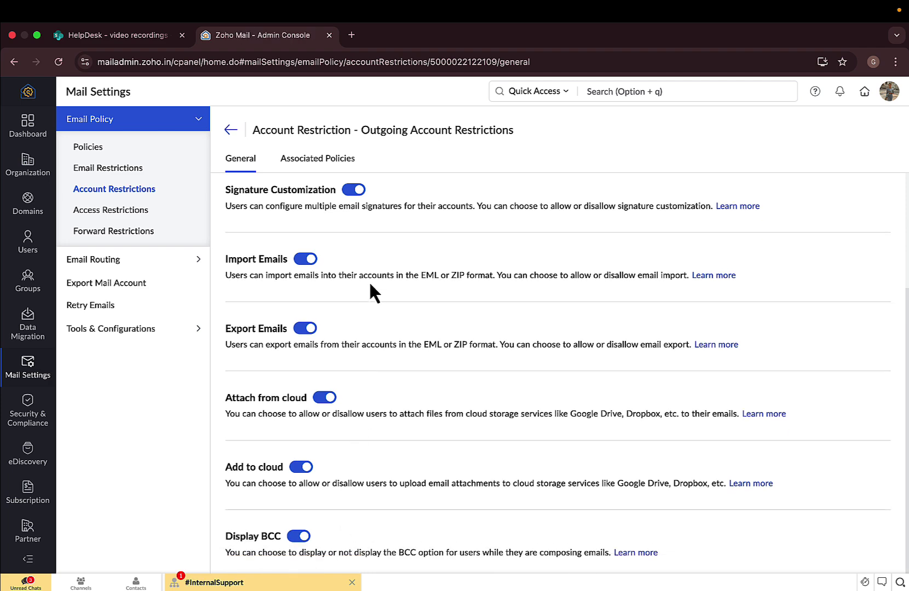
scroll(368, 280, up, 3)
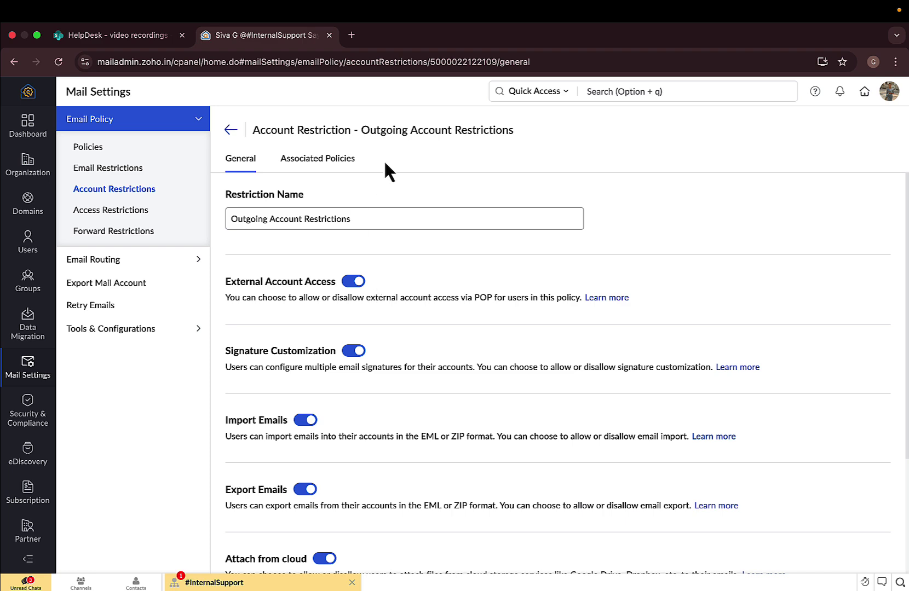
Open the "Outgoing Access Restriction" access restriction and examine its POP, IMAP, ActiveSync and email forwarding settings.
click(115, 214)
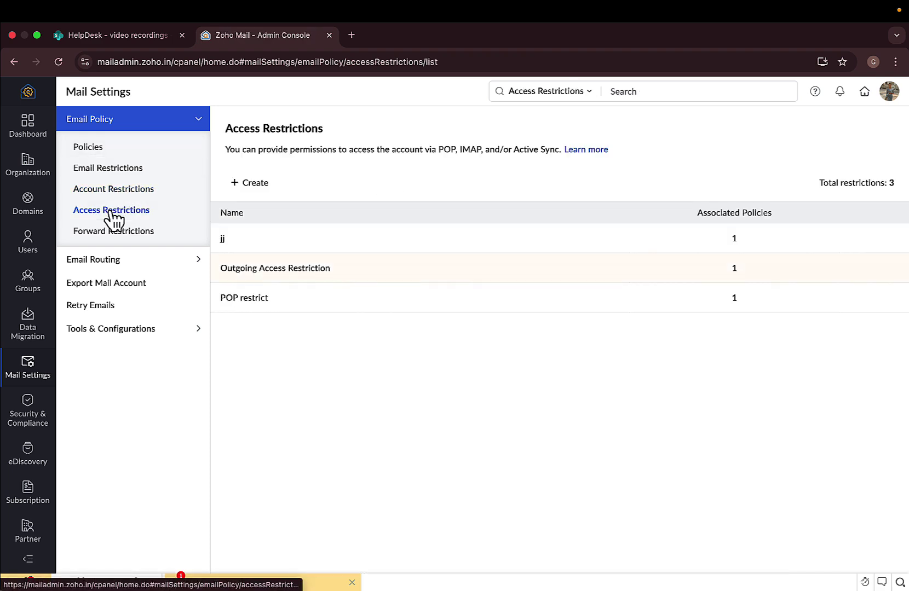
click(273, 268)
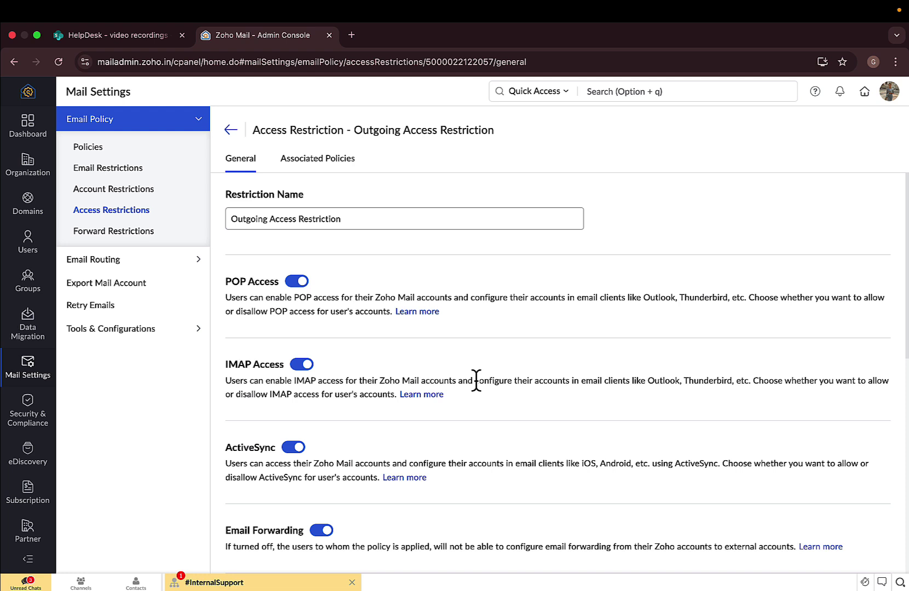
scroll(435, 477, down, 3)
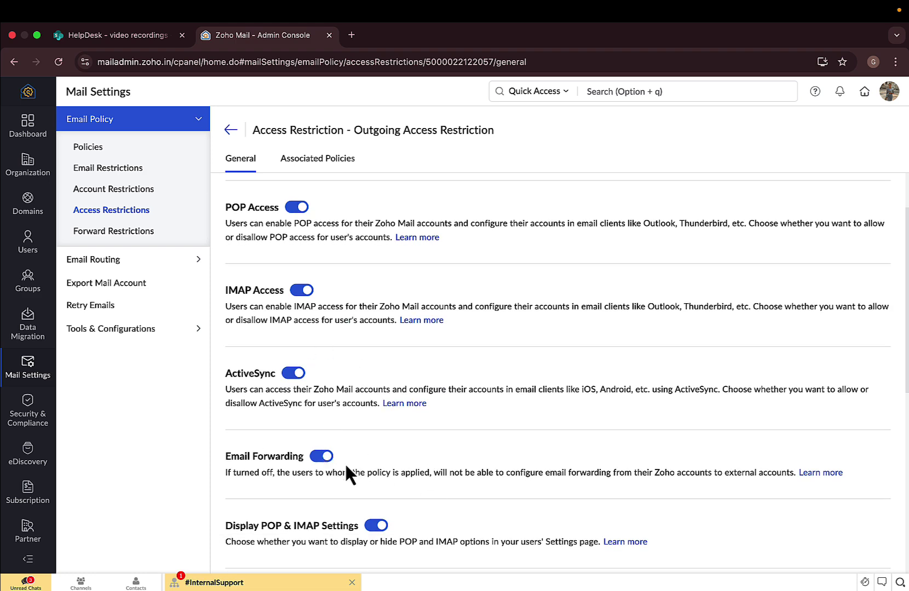
scroll(344, 465, down, 3)
scroll(345, 465, up, 6)
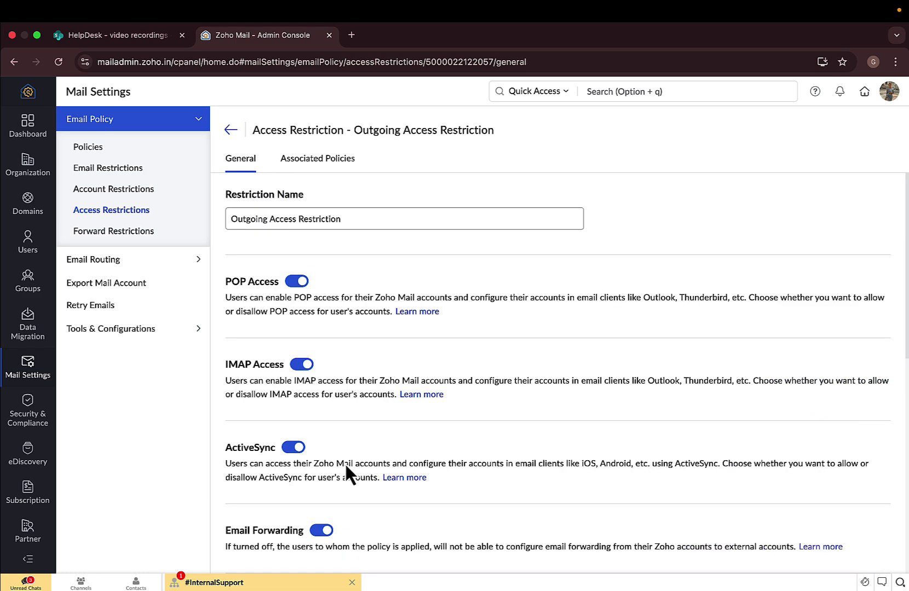
Open the "Test Restriction" forward restriction to view its name and forwarding address settings, and return to the forwarding restrictions list.
click(126, 232)
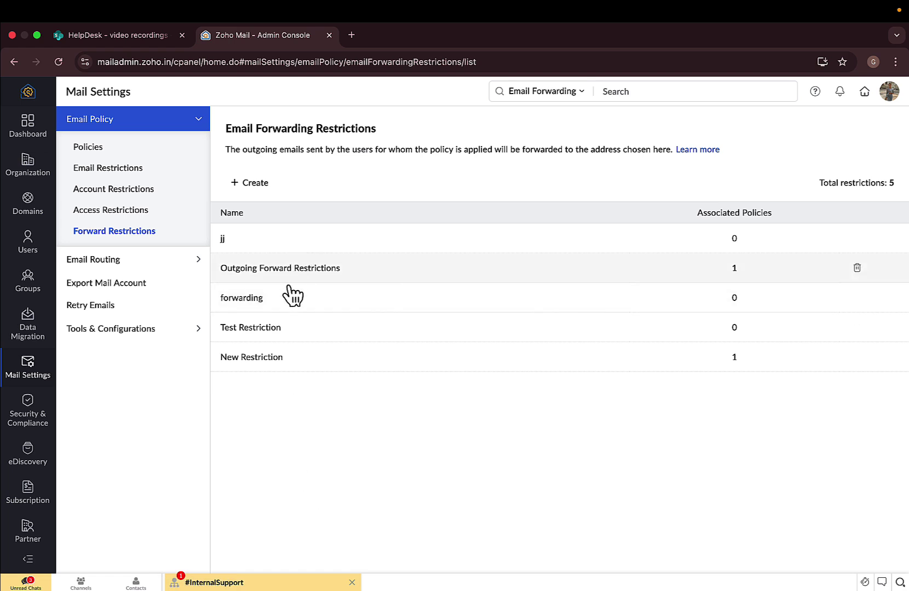
click(253, 327)
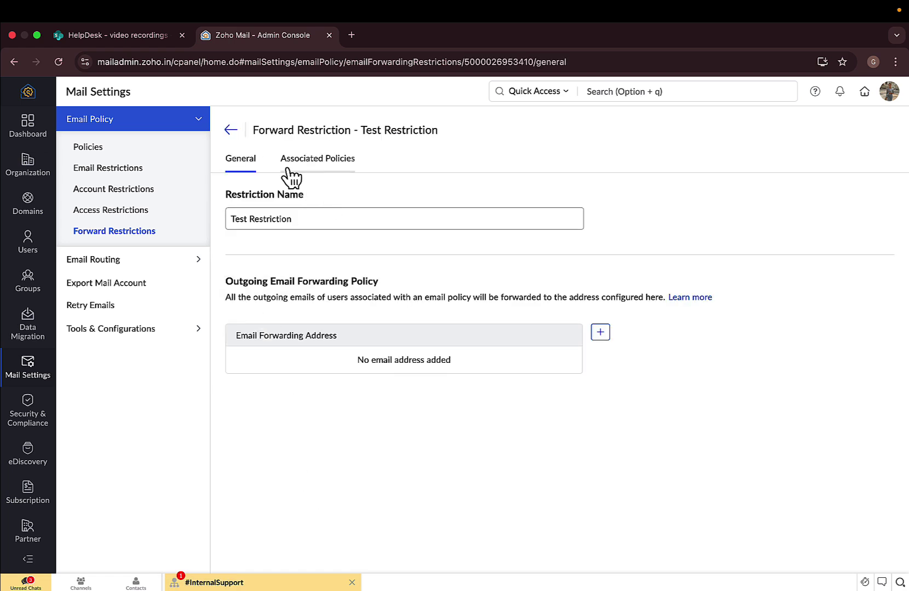
click(379, 214)
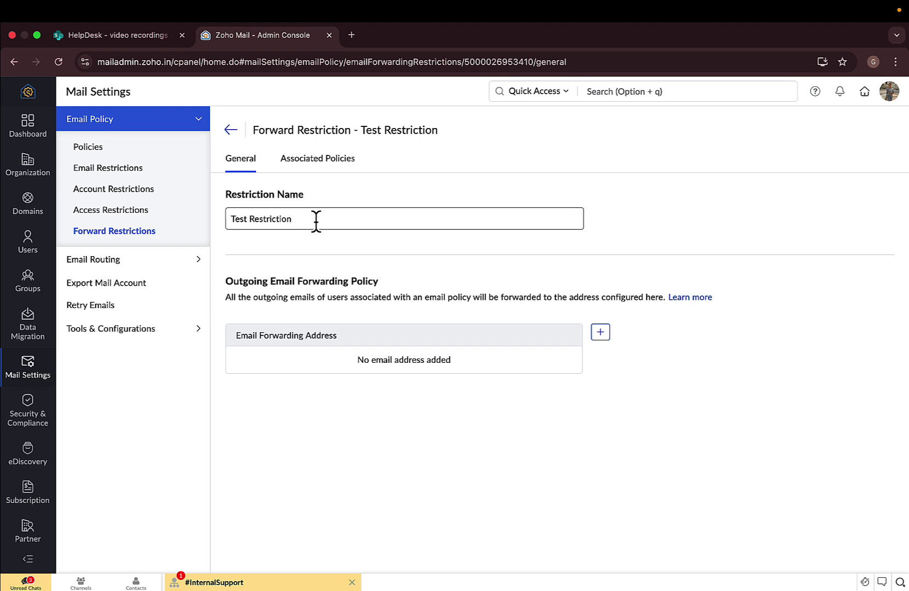
drag(315, 219, 221, 218)
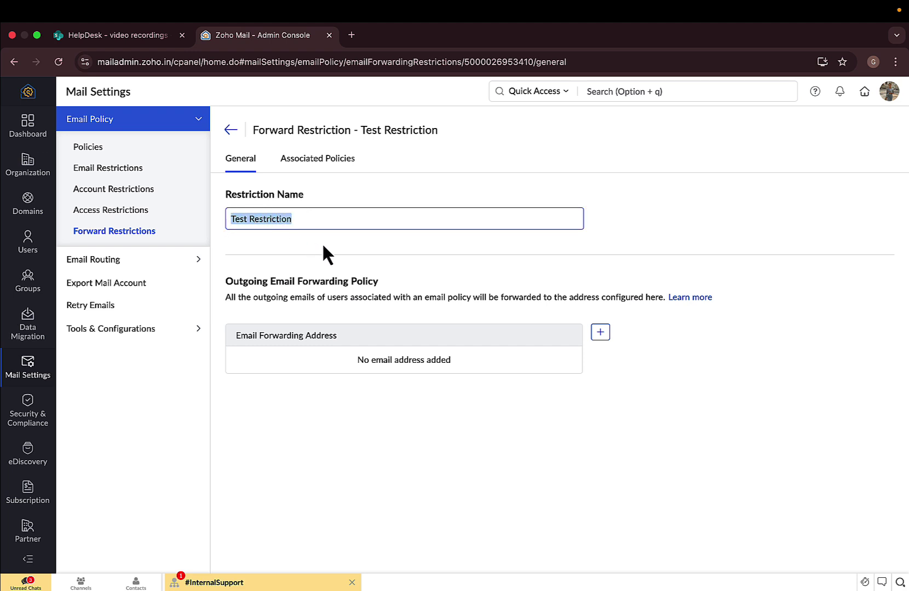
click(230, 131)
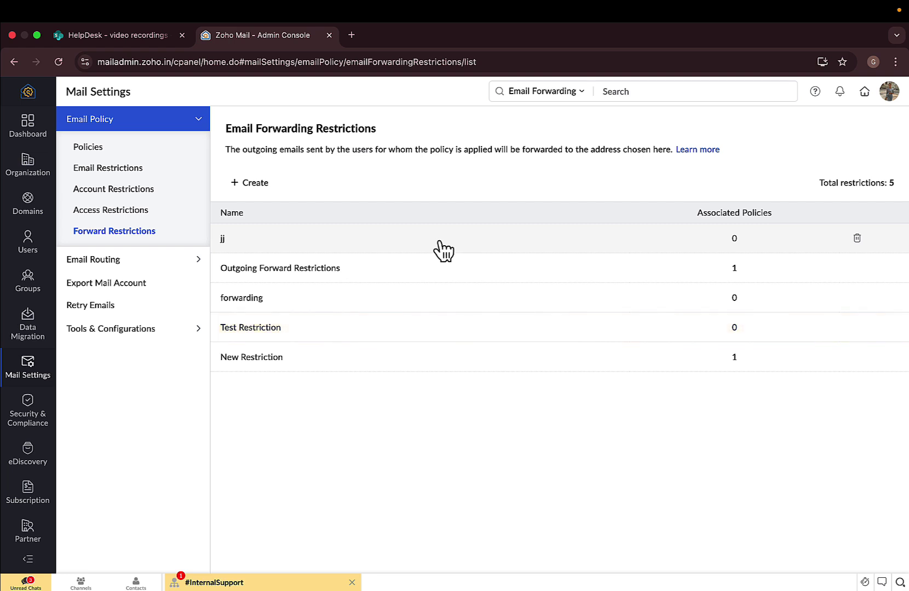
View the email routing configuration and the inbound gateway IP addresses.
mouse_move(114, 269)
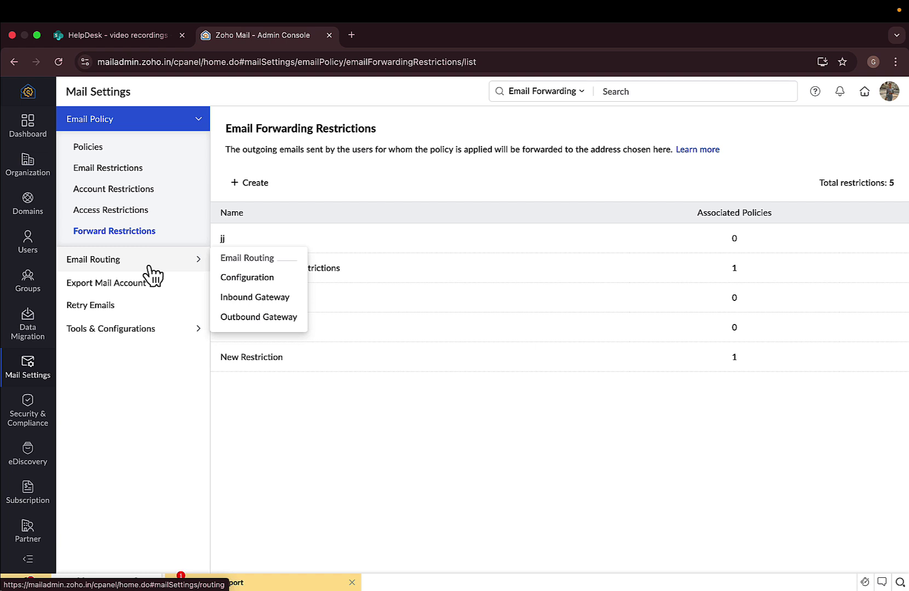
click(175, 266)
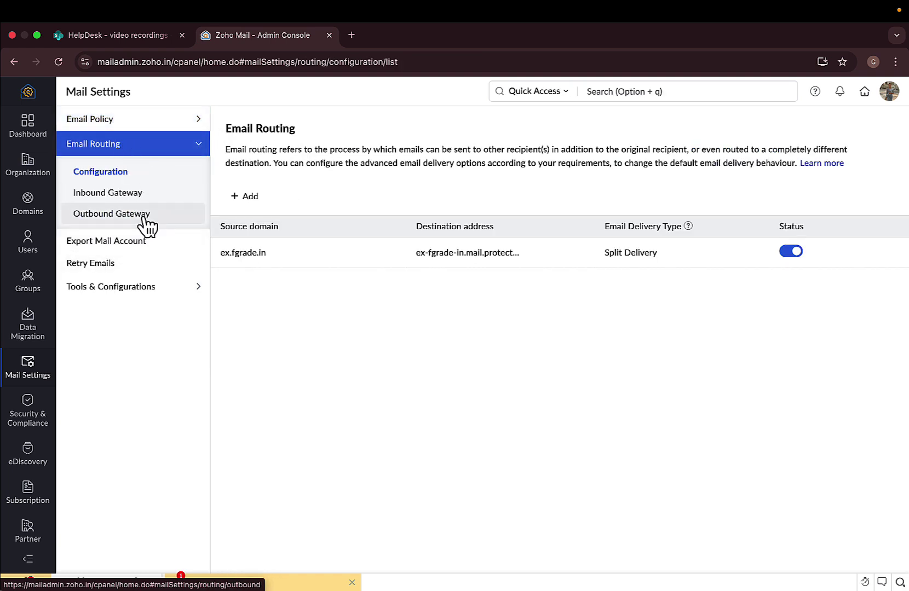
click(119, 193)
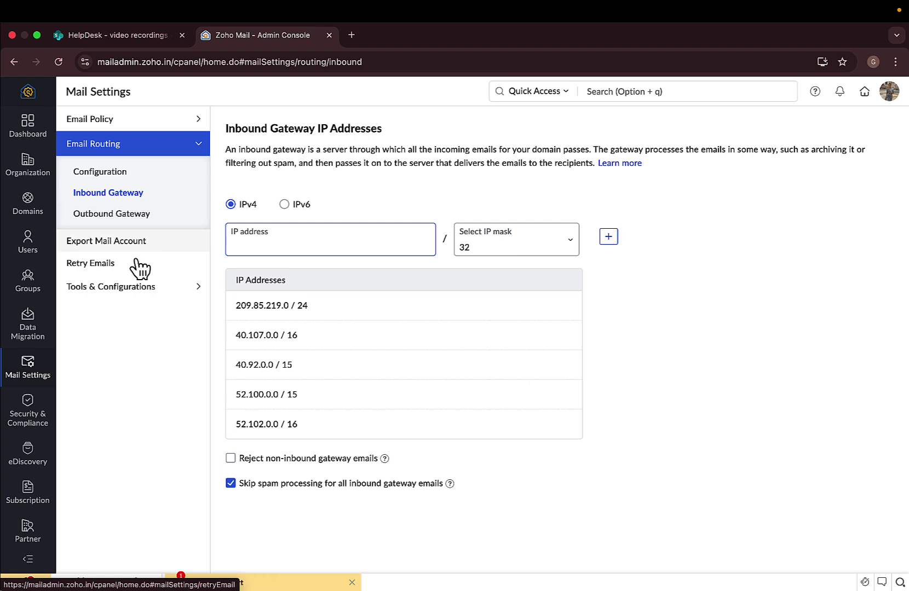
Examine the IMAP, POP, SMTP, MX and SPF configuration details, and view the Zoho Toolkit before returning to the Admin Console.
click(131, 287)
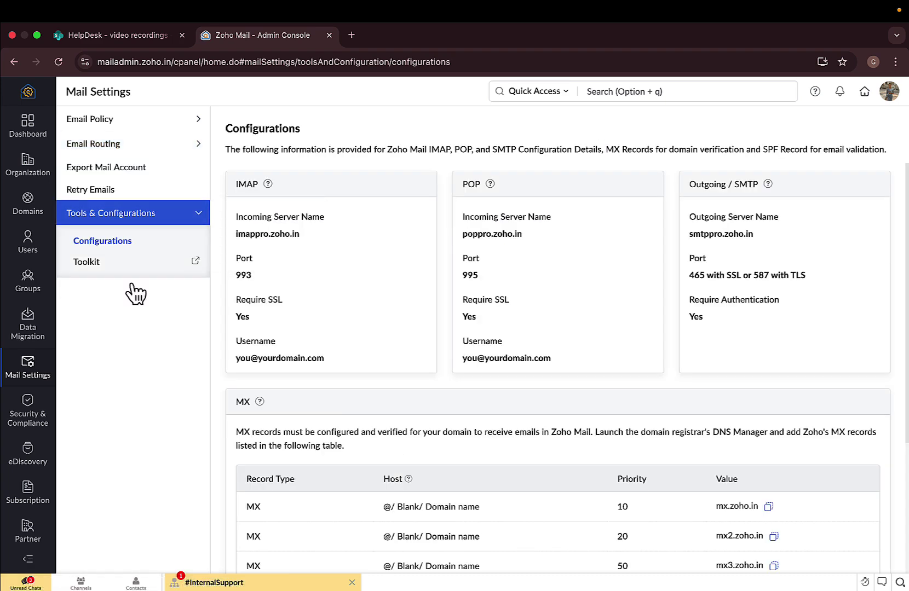
scroll(649, 377, down, 3)
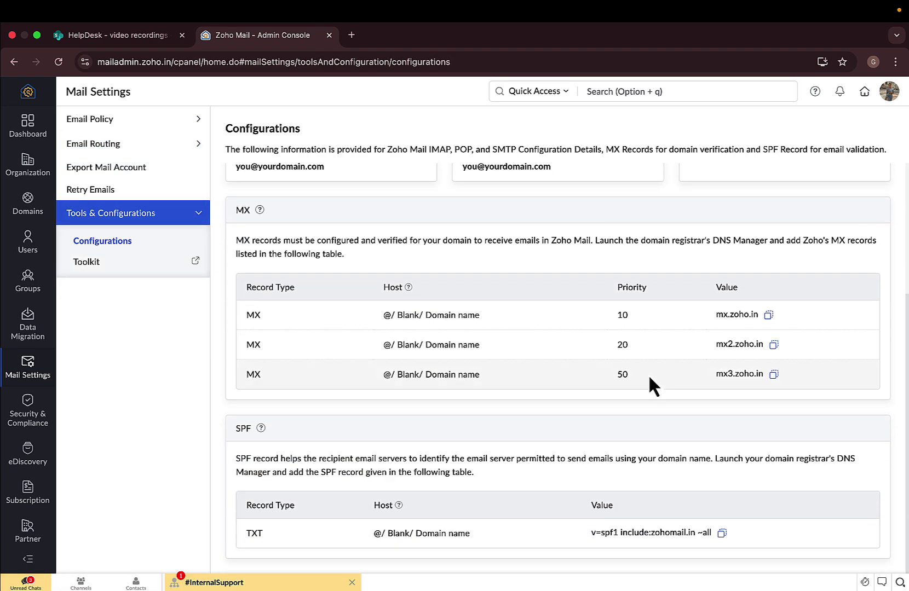
scroll(650, 377, up, 3)
scroll(649, 377, down, 3)
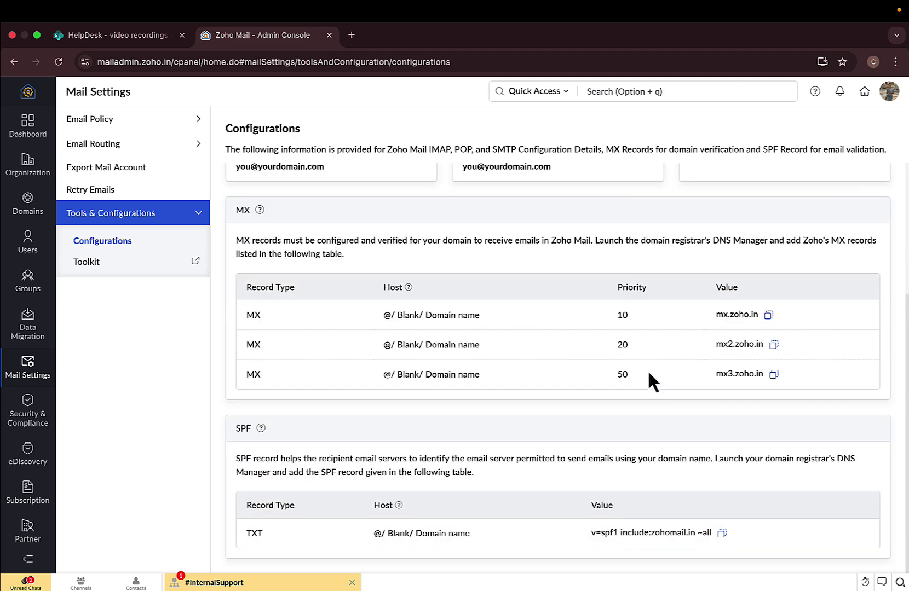
click(88, 262)
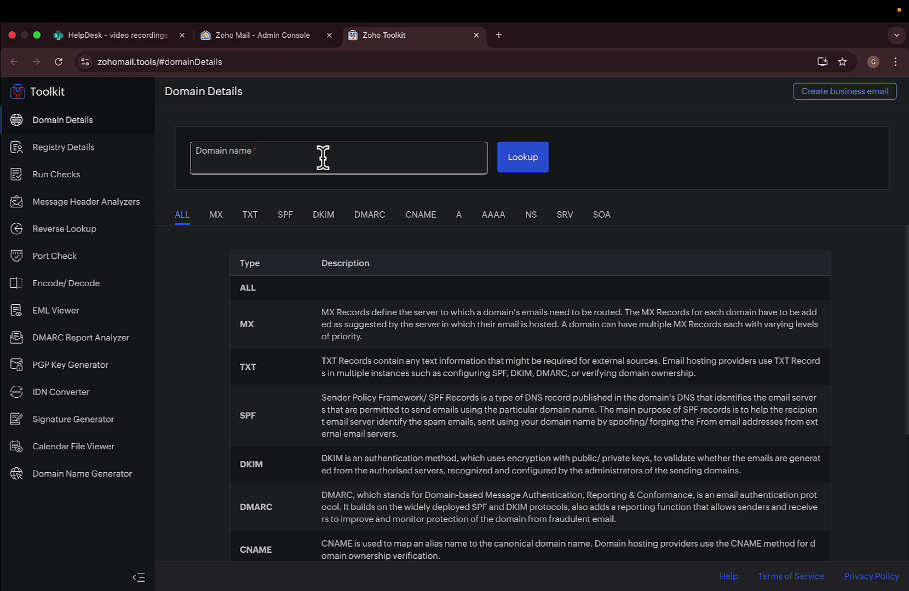
click(240, 35)
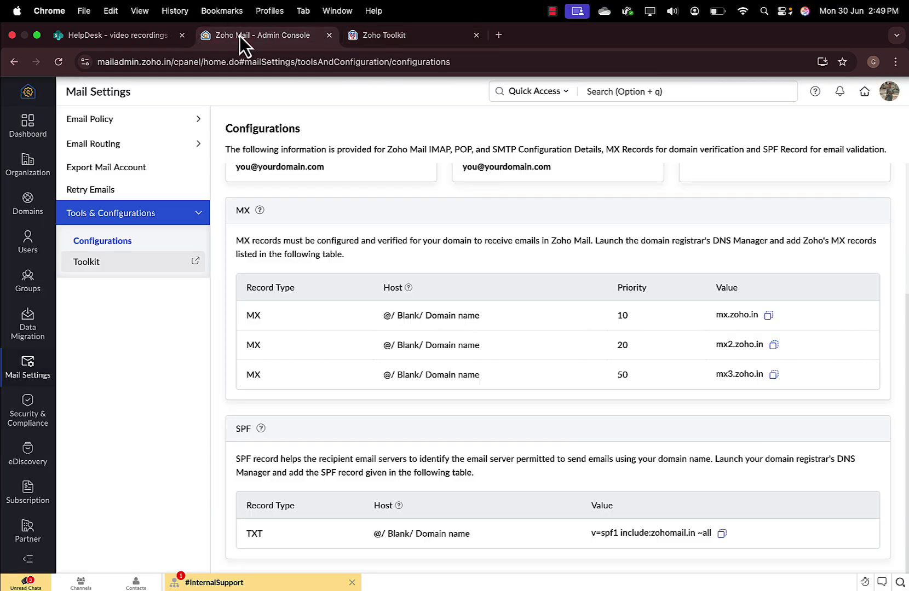
View the two-factor authentication setting under Security & Compliance and examine the password policy's minimum length and character requirements.
click(25, 422)
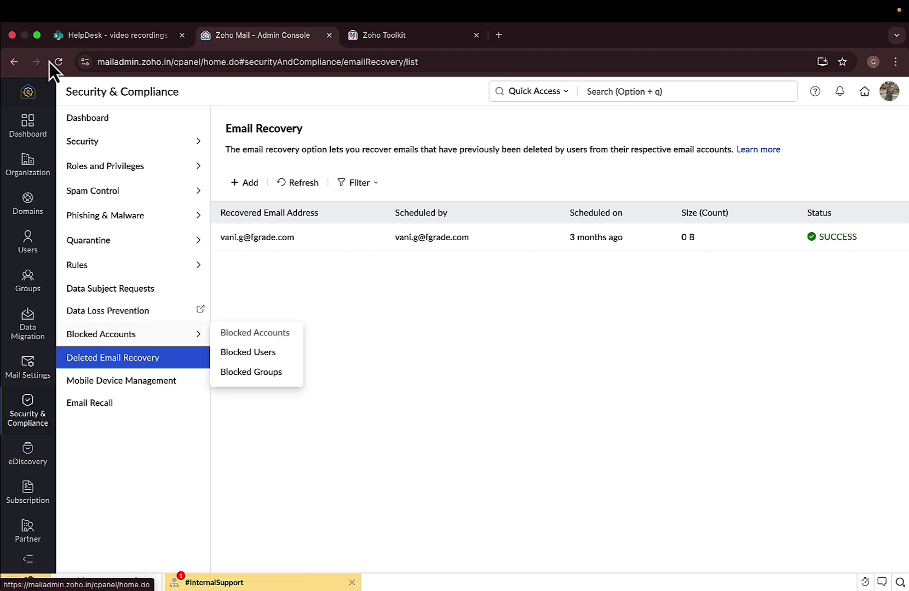
click(90, 144)
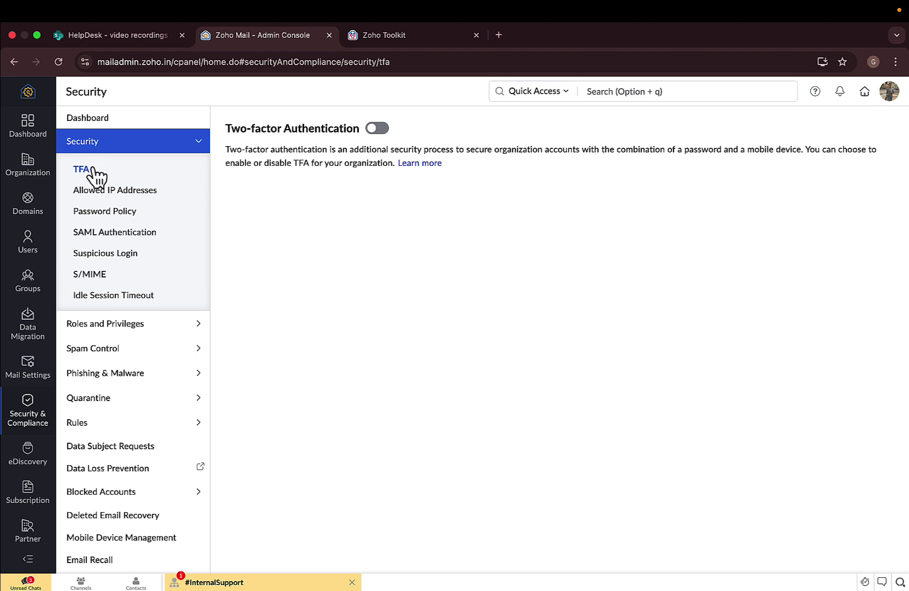
click(116, 216)
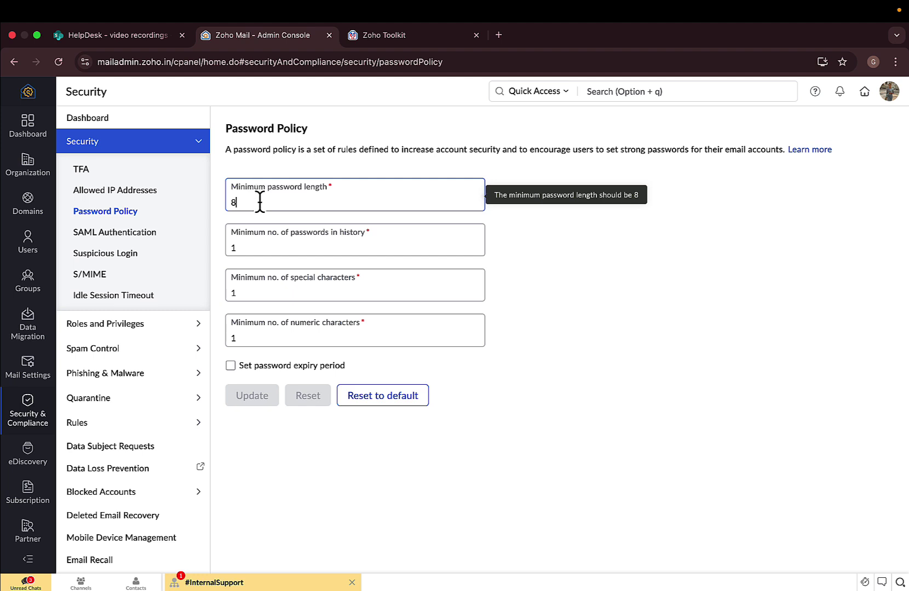
click(262, 292)
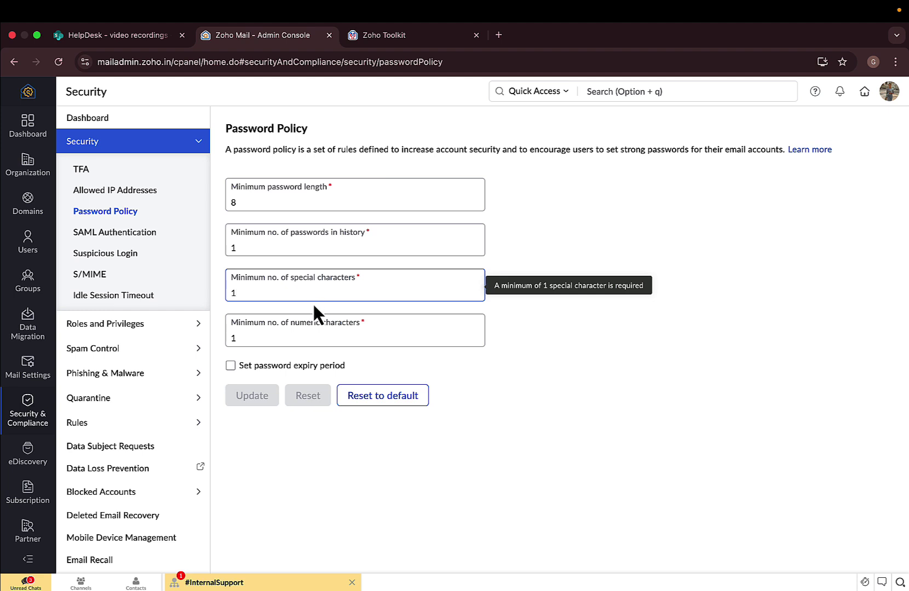
click(274, 339)
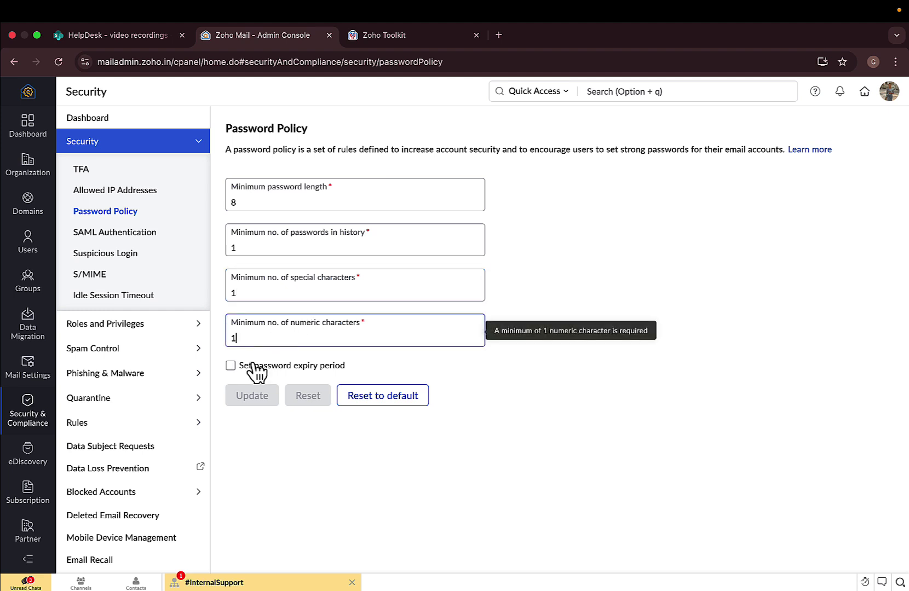
Enable the password expiry period in the password policy to view its options, and disable it again.
click(168, 396)
mouse_move(198, 375)
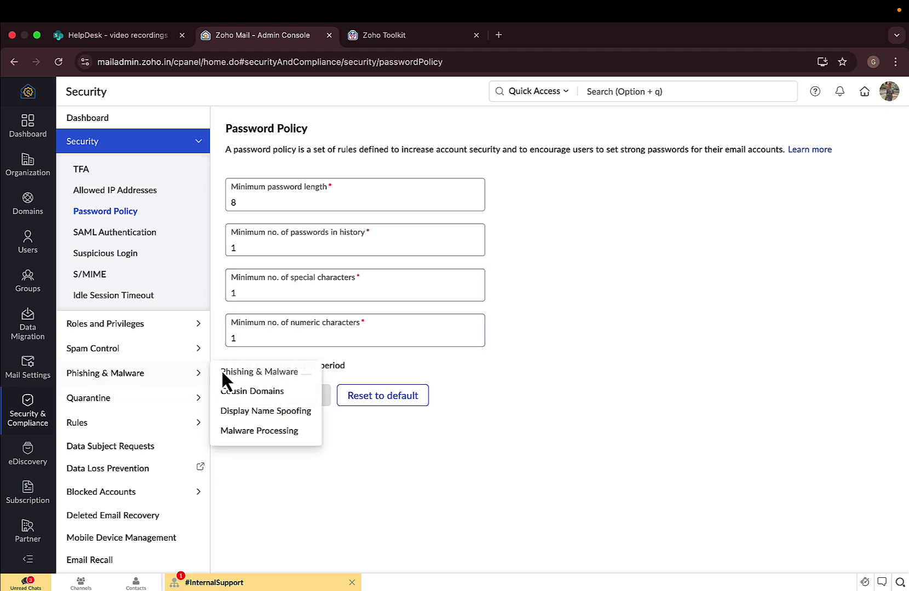
click(231, 365)
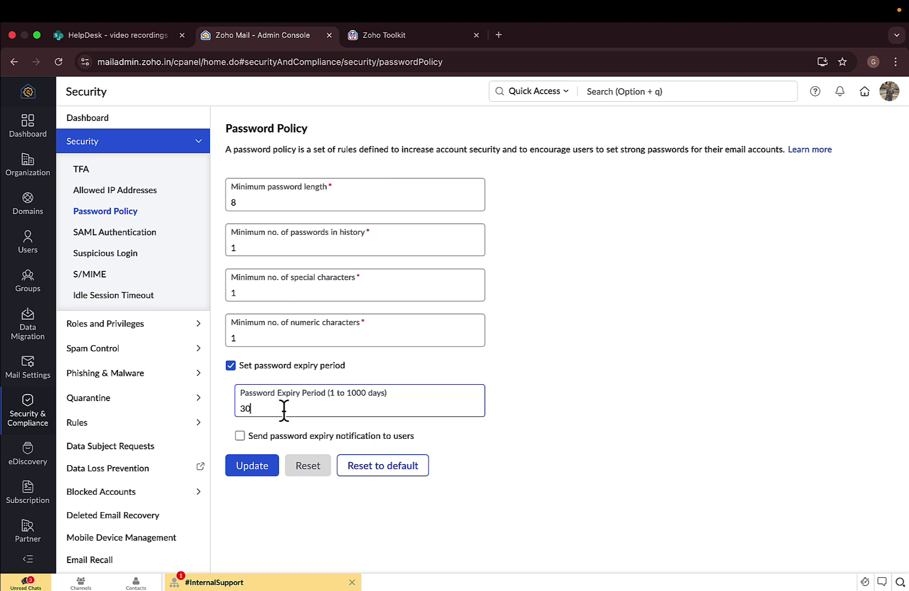
click(230, 365)
View the list of administrator roles and the spam processing settings under Spam Control.
click(129, 325)
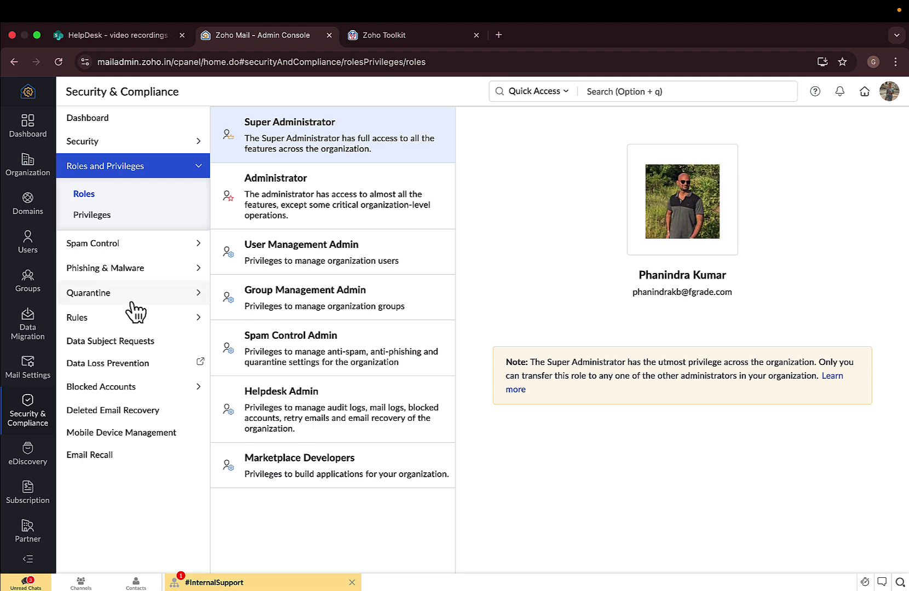
mouse_move(131, 253)
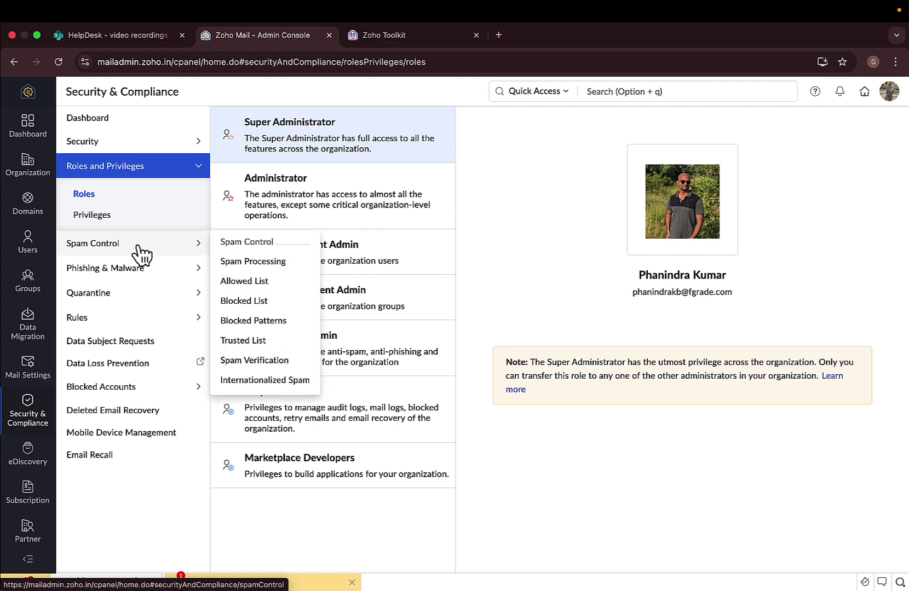
click(141, 252)
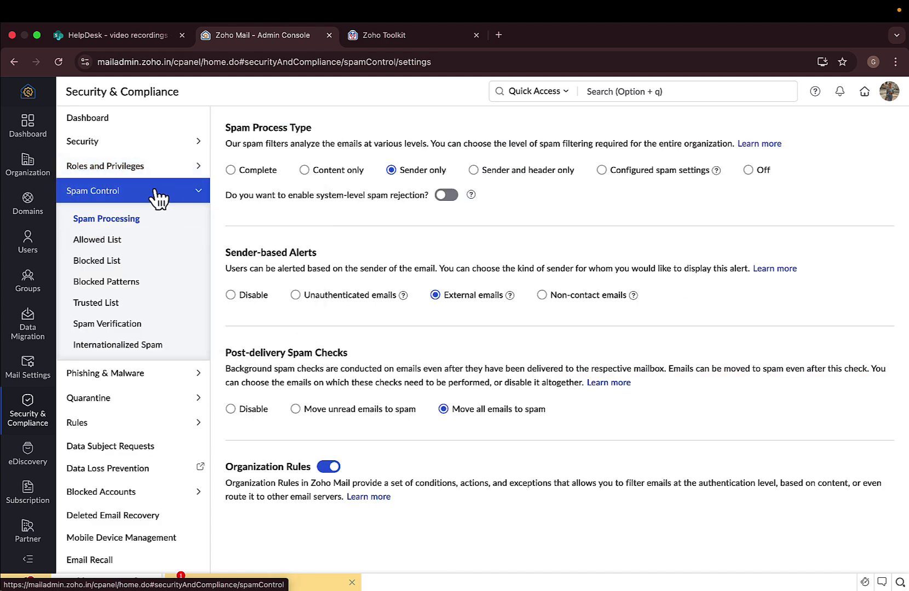
View the allowed emails list and its form for adding addresses, and open the blocked emails list.
click(119, 241)
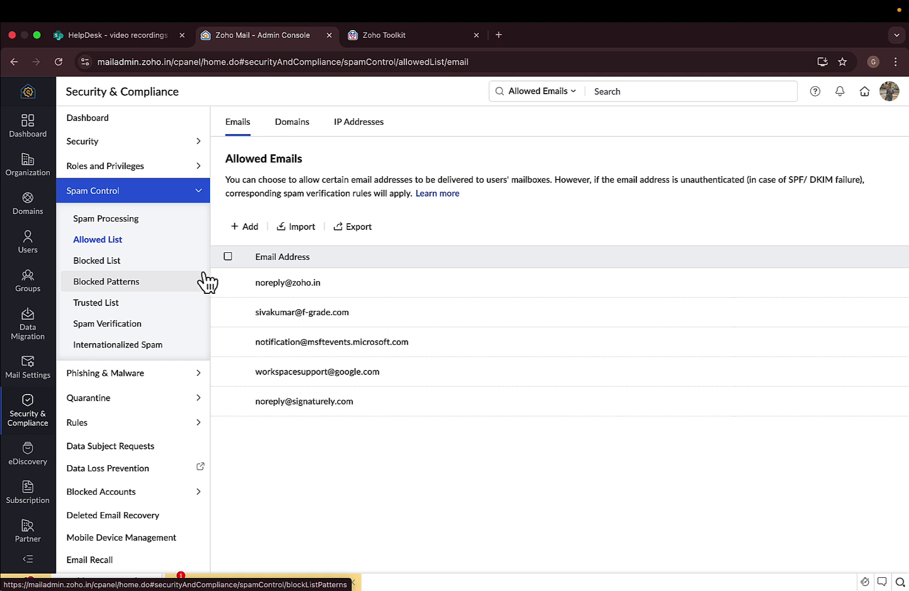
click(239, 230)
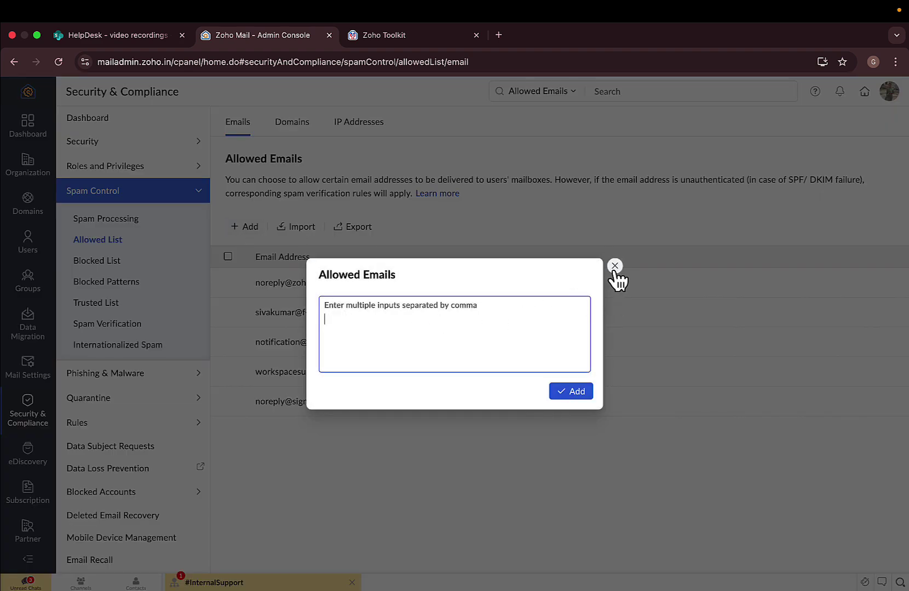
click(614, 266)
click(104, 263)
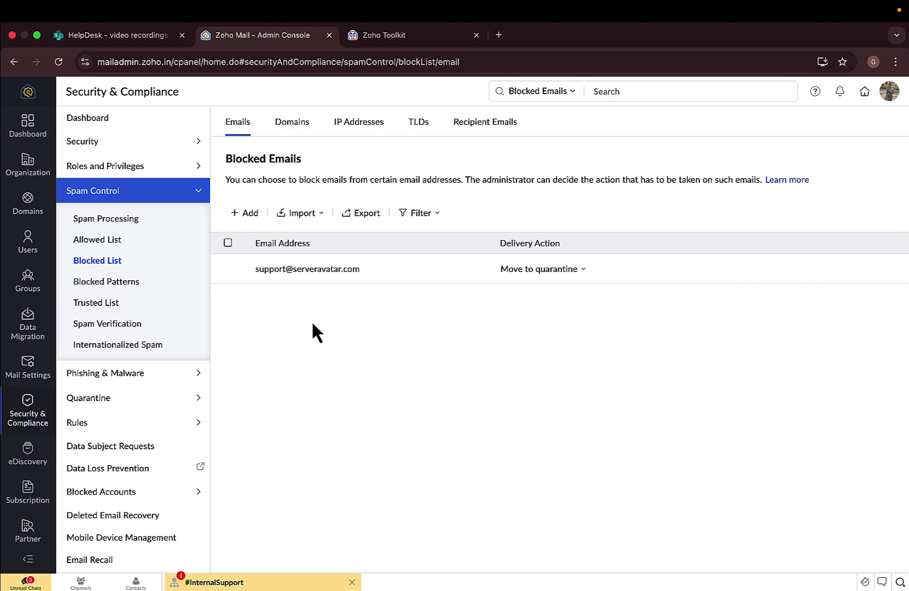
View the trusted email addresses list and examine the email delivery action options for cousin domain verification under Phishing & Malware.
click(116, 303)
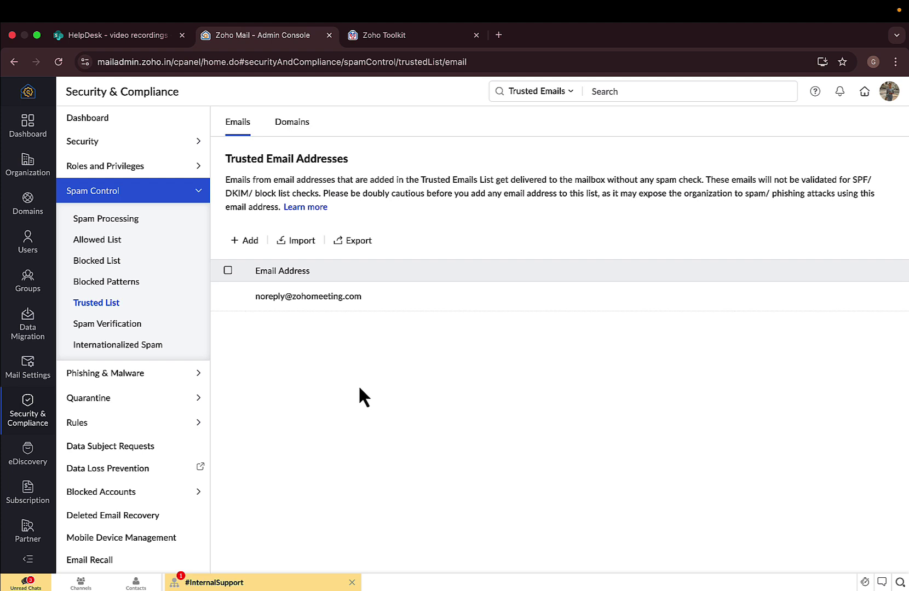
click(126, 375)
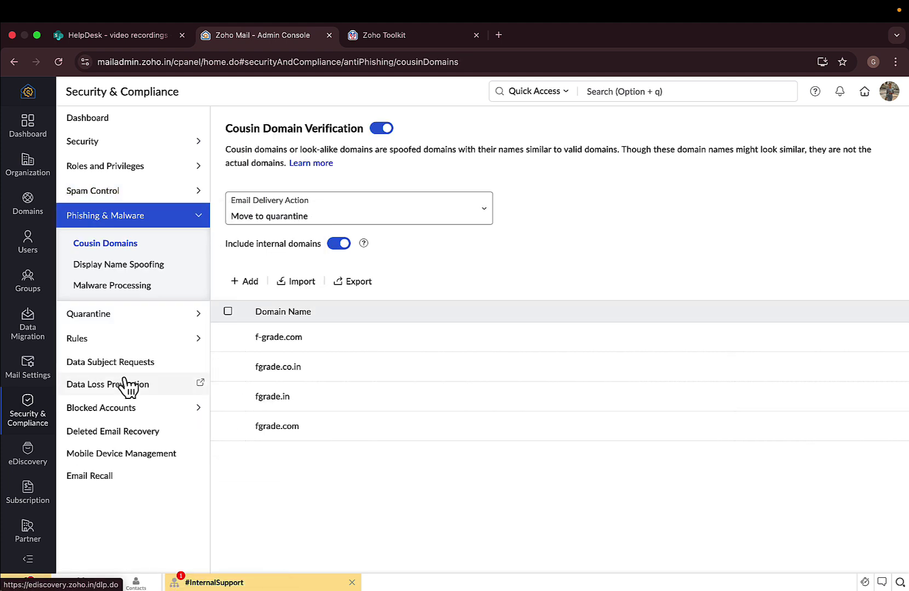
click(432, 219)
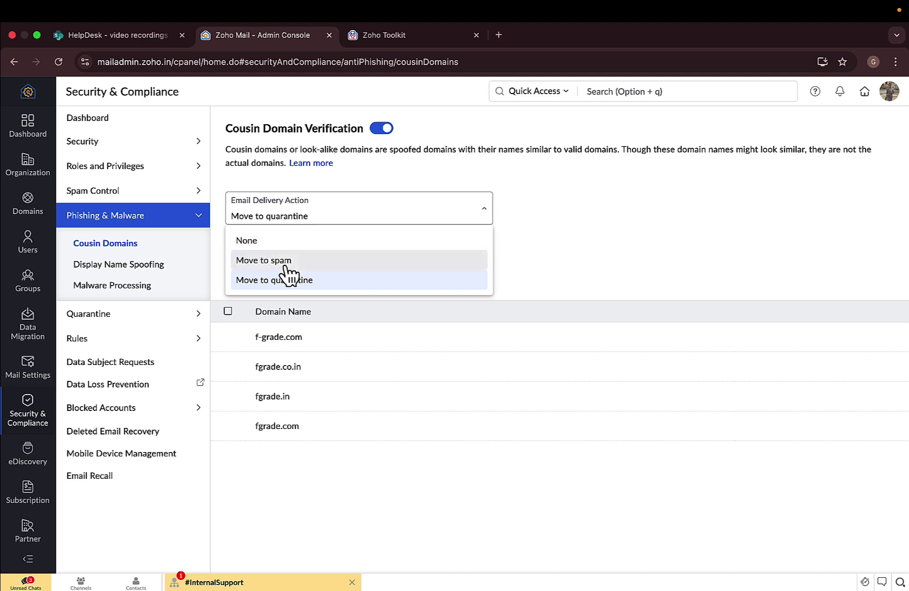
click(358, 222)
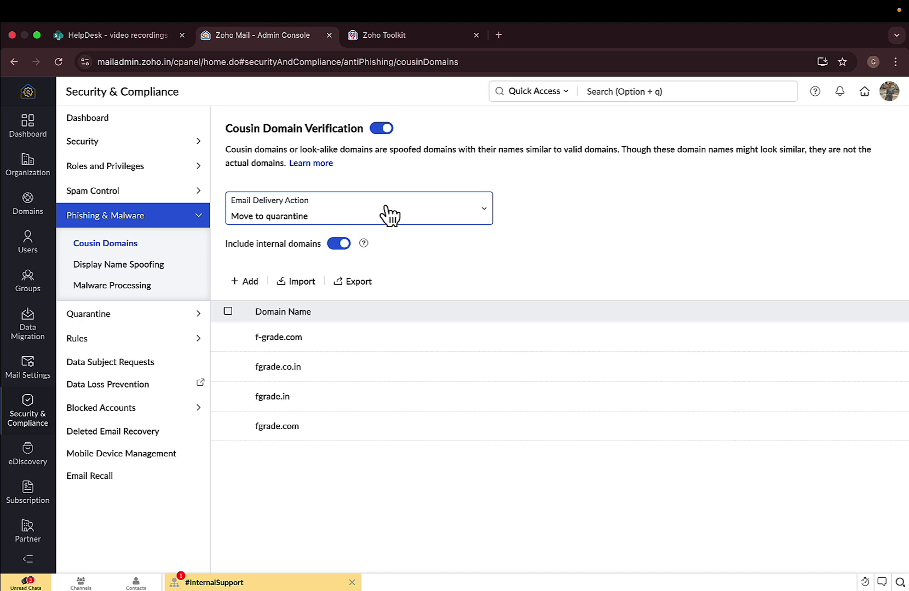
click(400, 220)
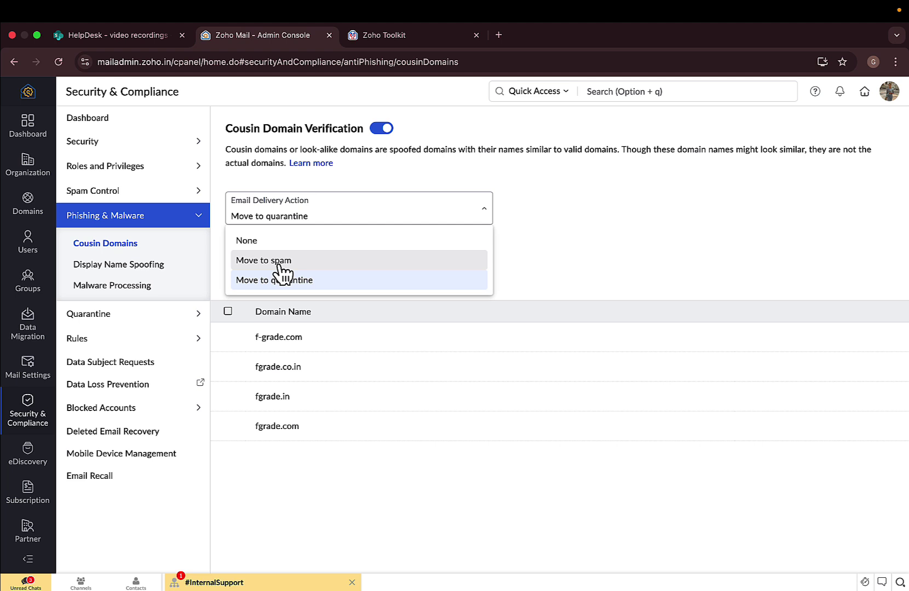
click(588, 257)
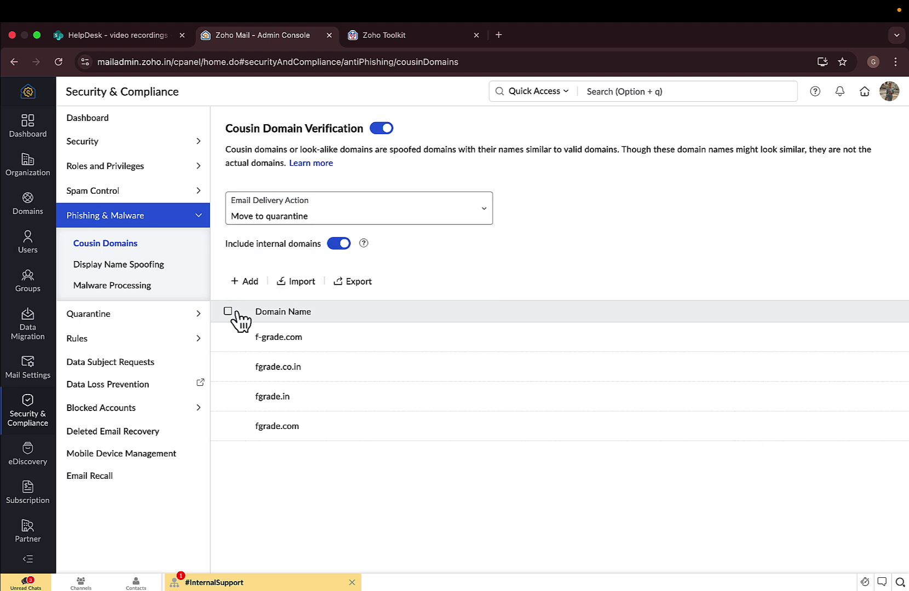
View the incoming quarantined emails and the incoming rules, and open the deleted email recovery list.
click(127, 322)
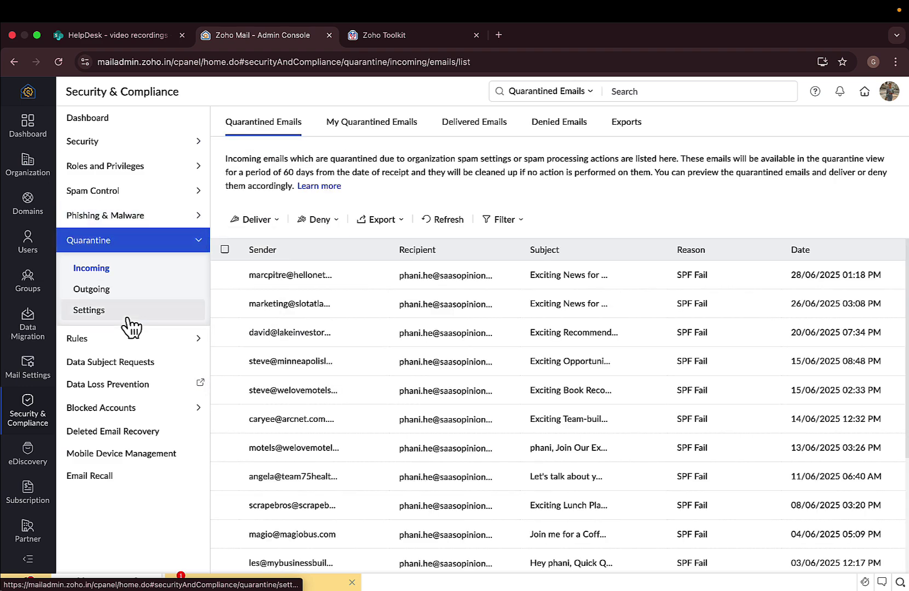
click(110, 340)
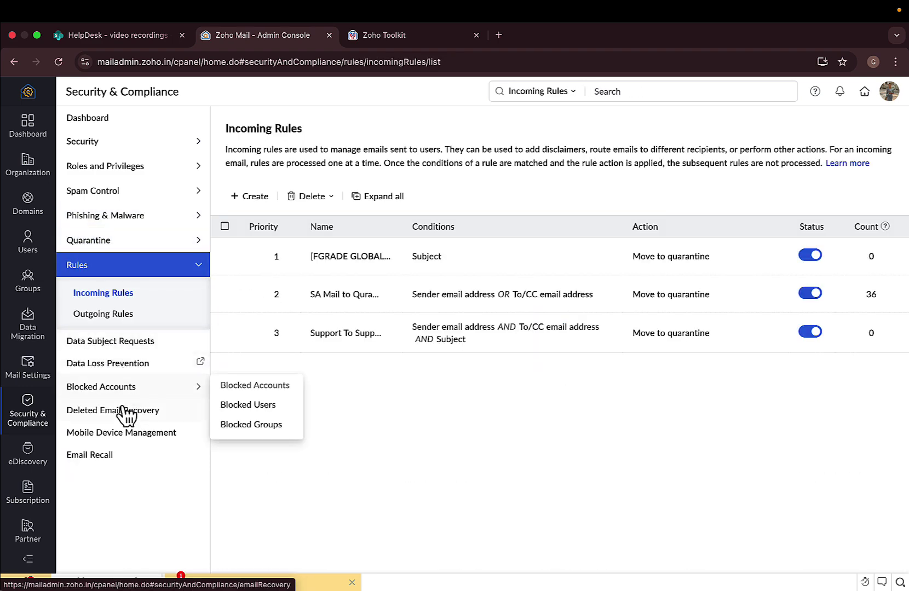
click(147, 419)
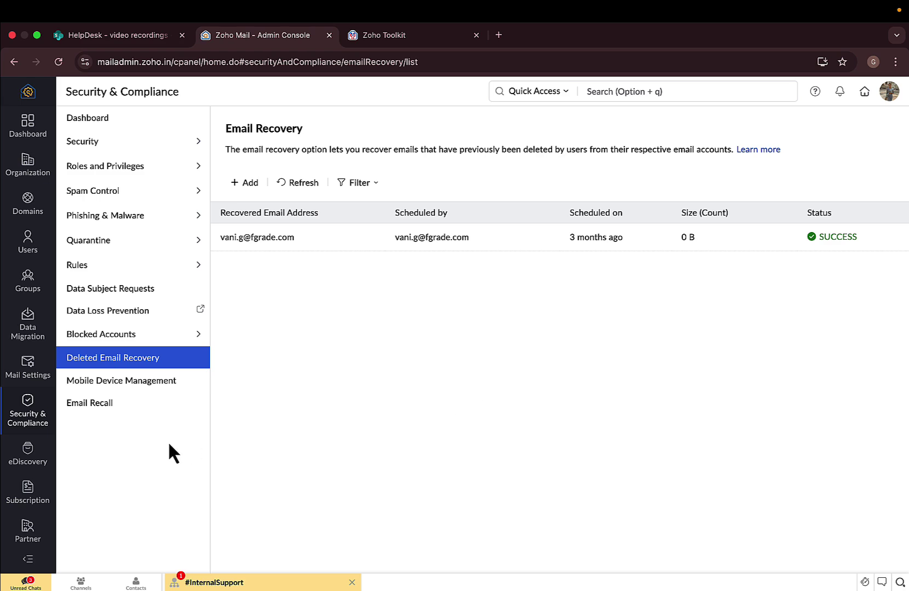
Open the eDiscovery retention policies and try out a 30-day default retention duration for mail, clearing the value without saving.
click(28, 453)
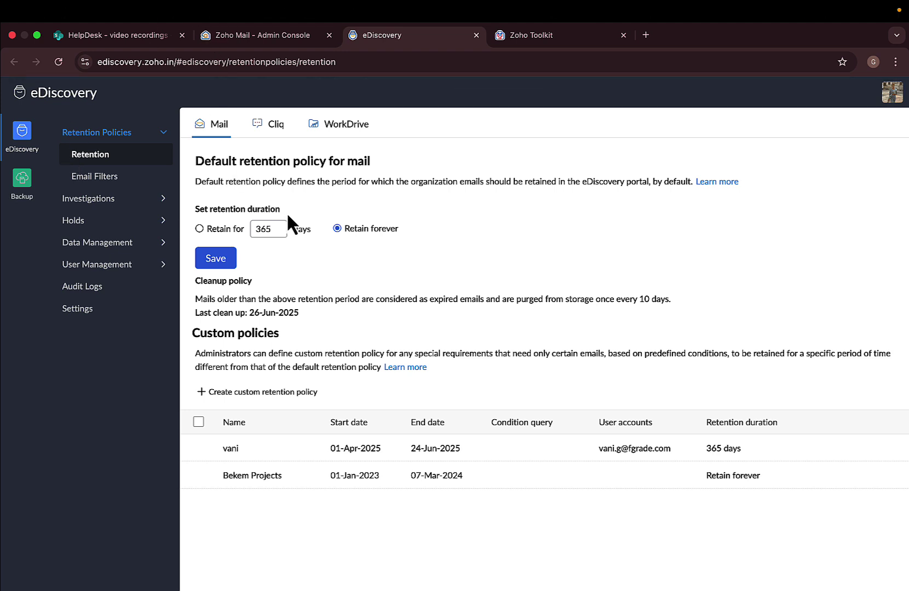
click(278, 228)
key(BackSpace)
key(BackSpace)
key(BackSpace)
text(0)
key(BackSpace)
text(30)
key(BackSpace)
key(BackSpace)
Return to the Admin Console and view the subscription overview and the extensions list under Other App Settings.
click(241, 37)
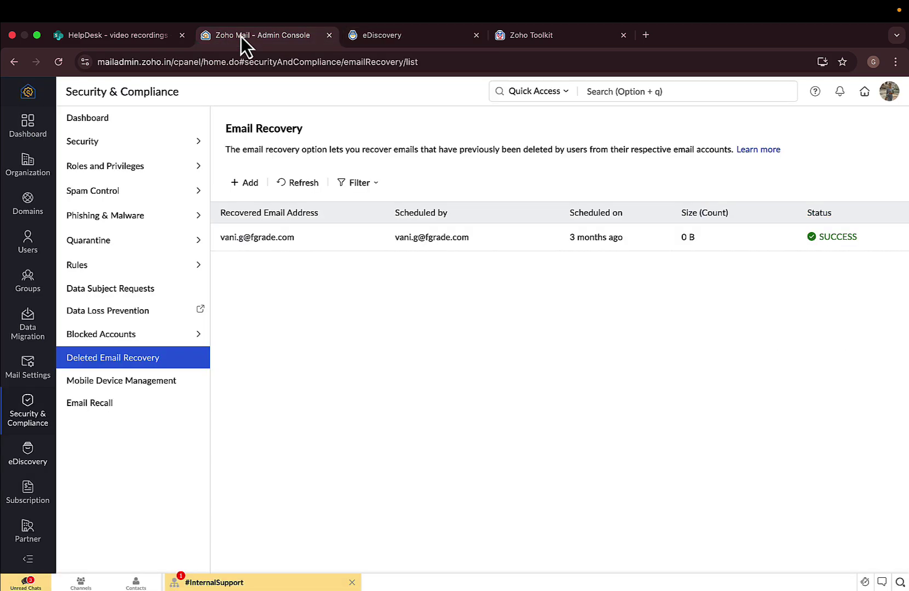
scroll(30, 493, down, 2)
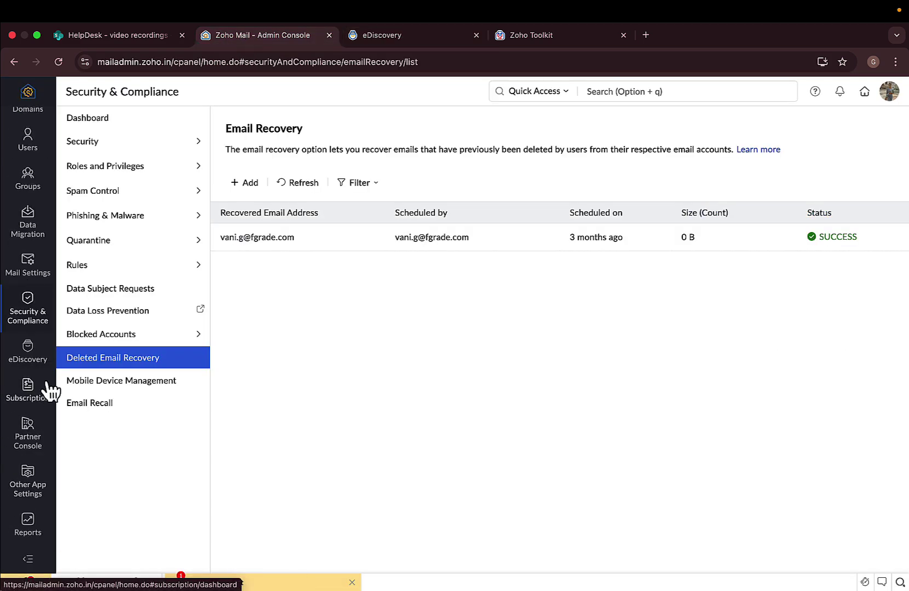
click(30, 385)
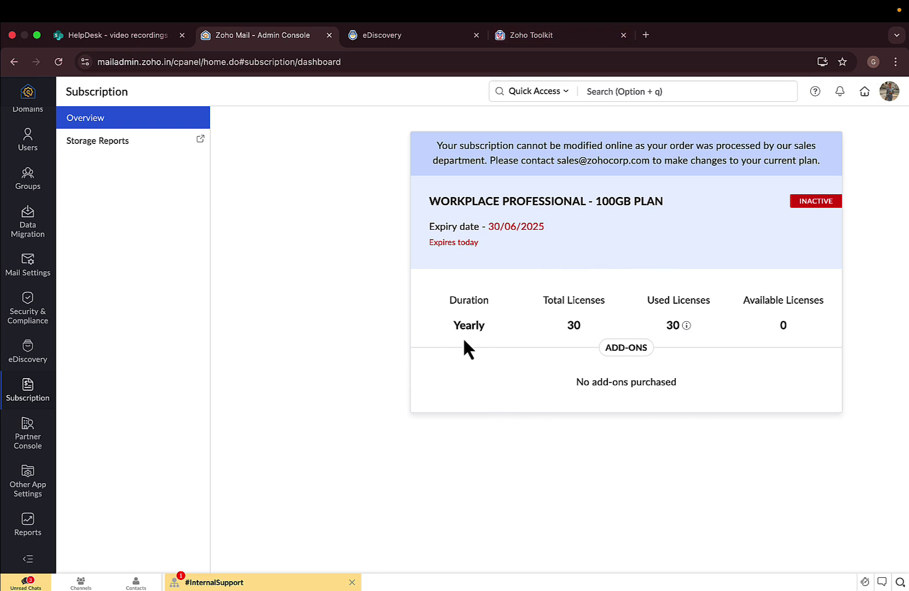
drag(465, 349, 550, 296)
click(646, 440)
click(28, 484)
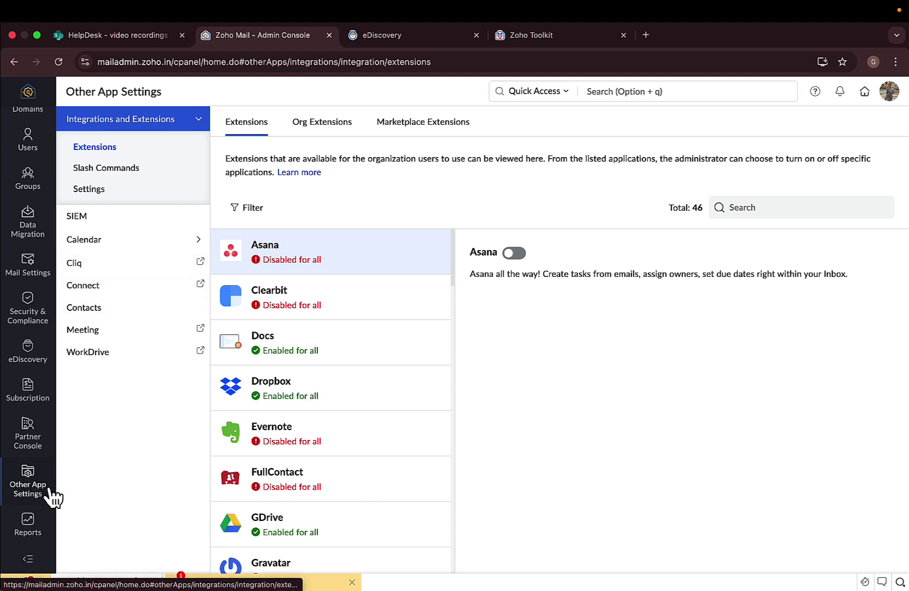
Open the admin reports dashboard and examine the charts for email traffic, license usage, email size, users, bounces, rejections, and outgoing and incoming traffic.
click(24, 526)
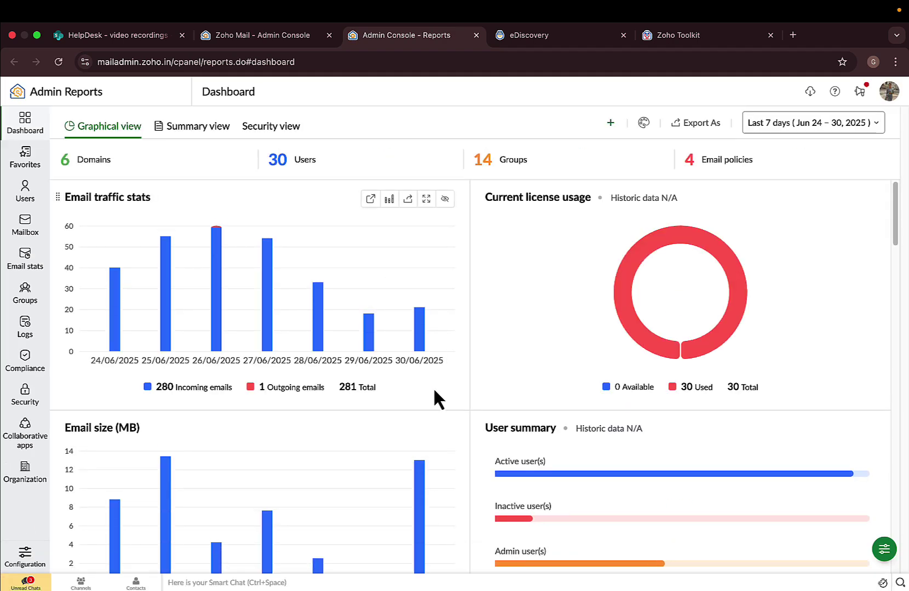
scroll(433, 387, down, 10)
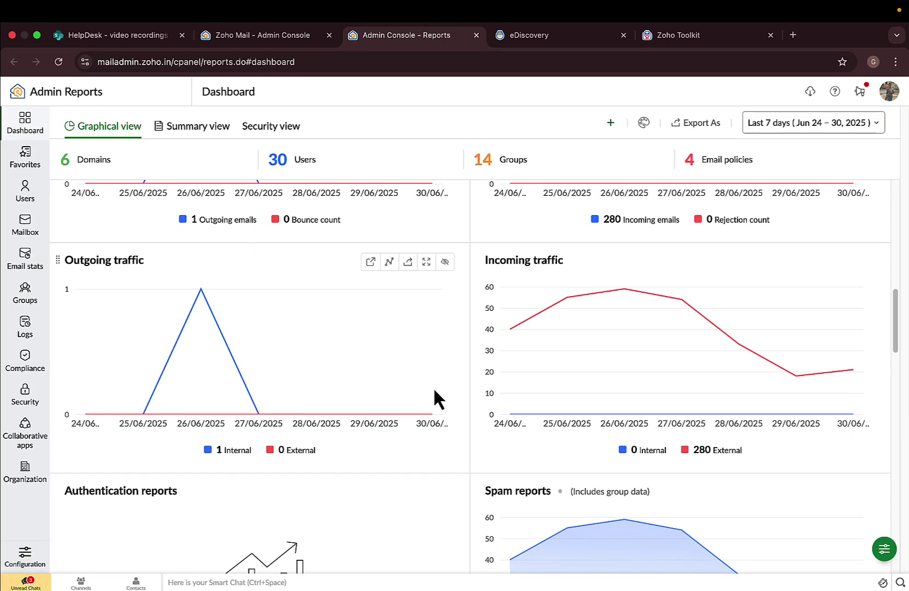
scroll(434, 390, up, 10)
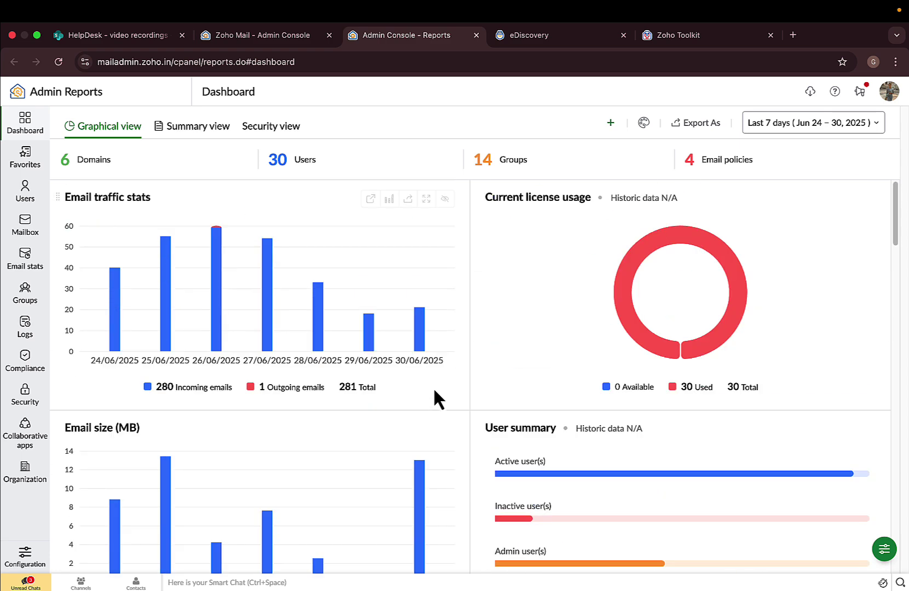
scroll(433, 387, down, 3)
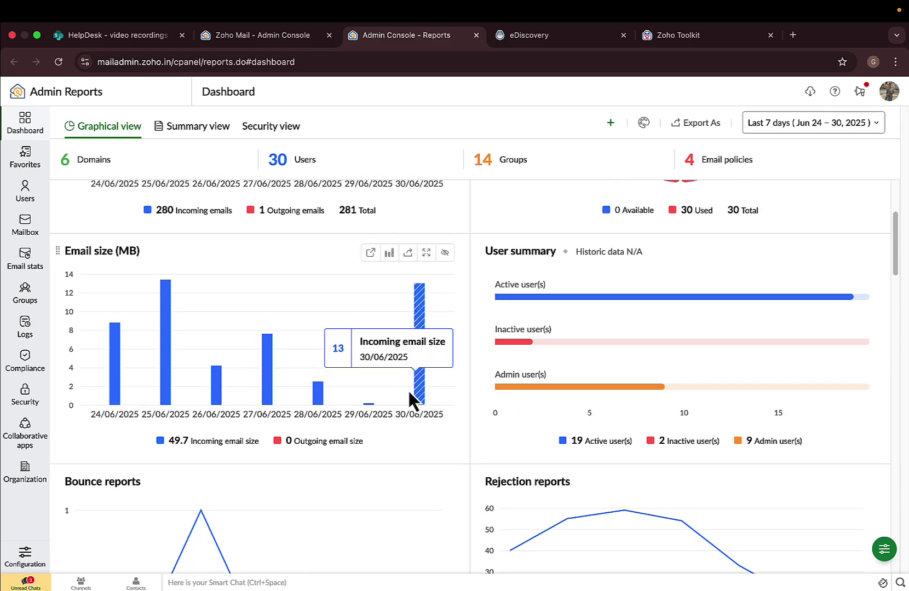
scroll(408, 416, down, 4)
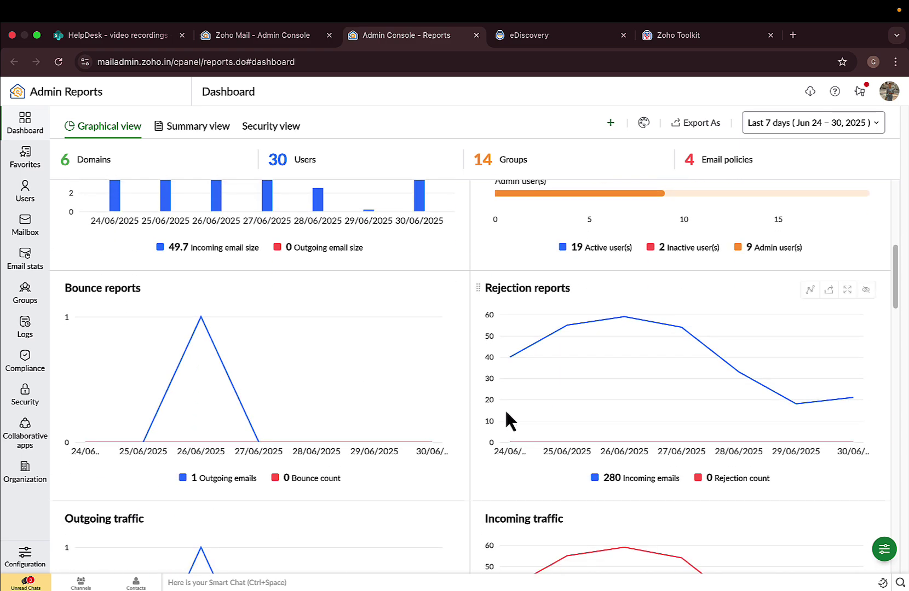
mouse_move(515, 372)
scroll(569, 422, down, 3)
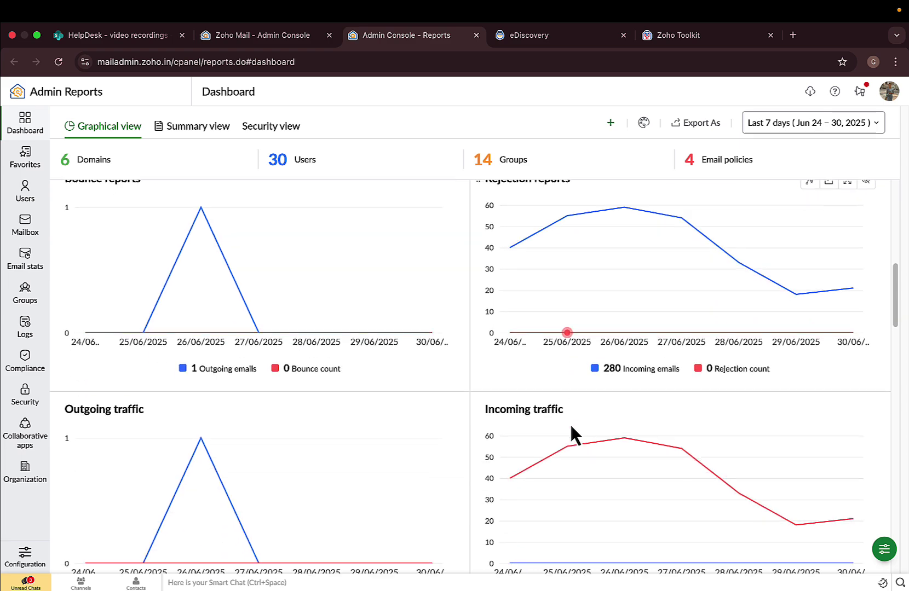
mouse_move(566, 430)
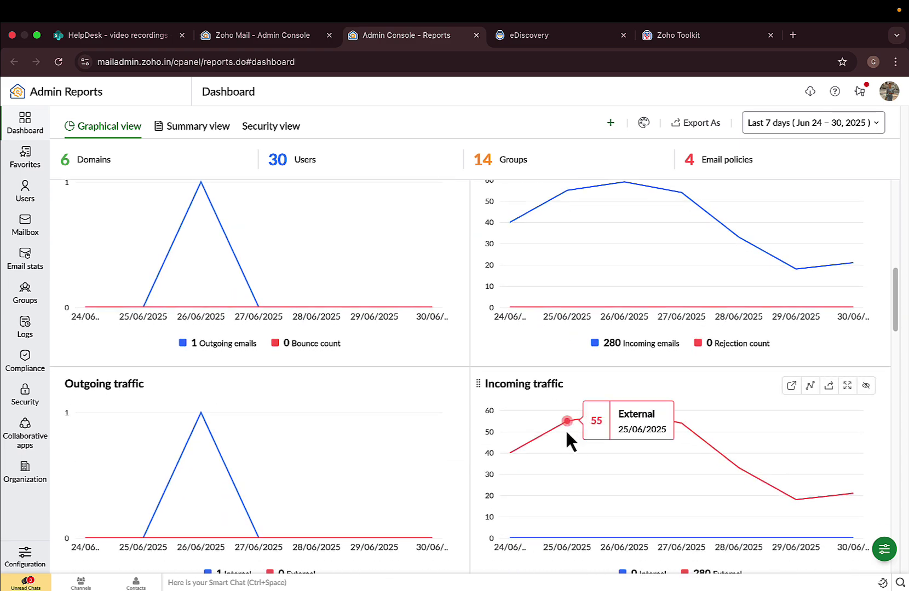
scroll(565, 429, up, 10)
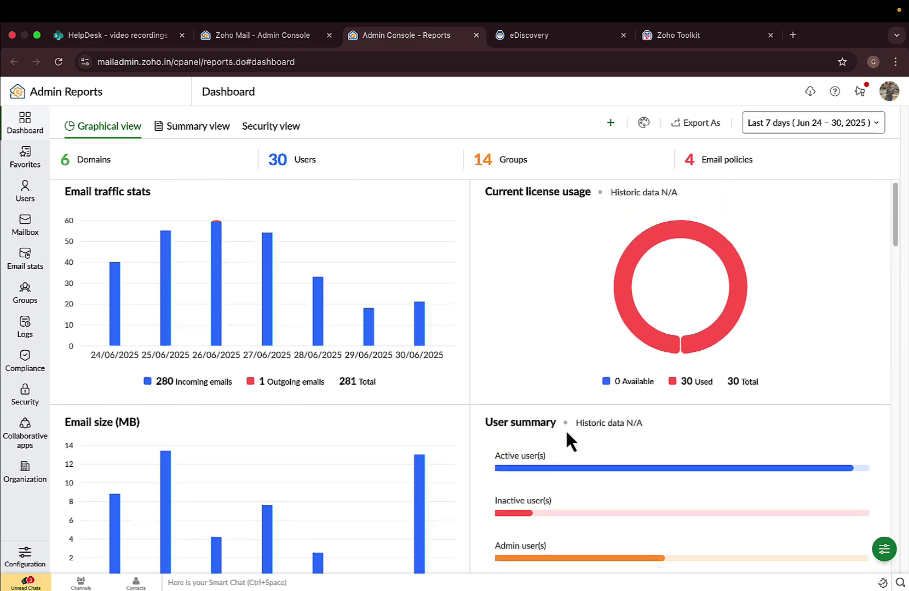
scroll(563, 429, down, 3)
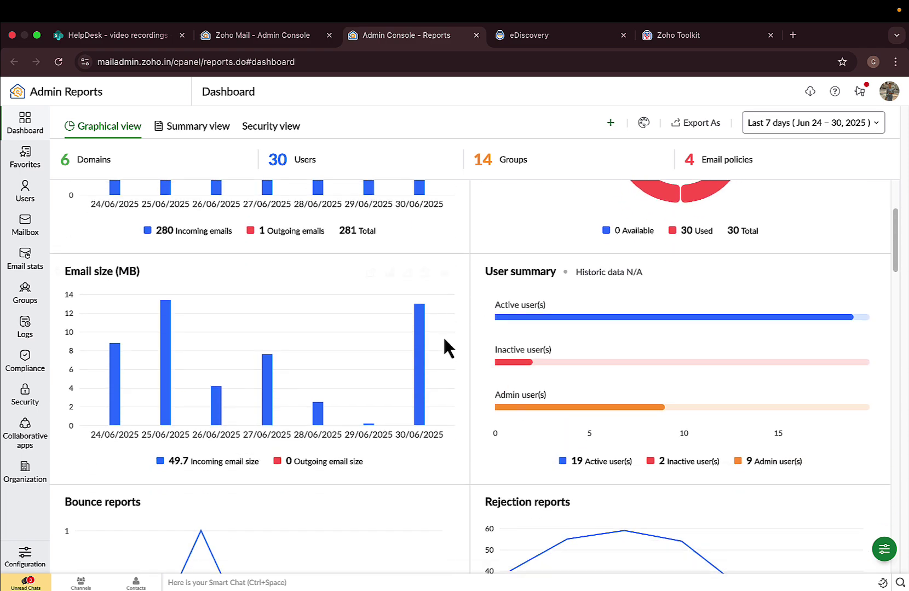
scroll(419, 389, up, 3)
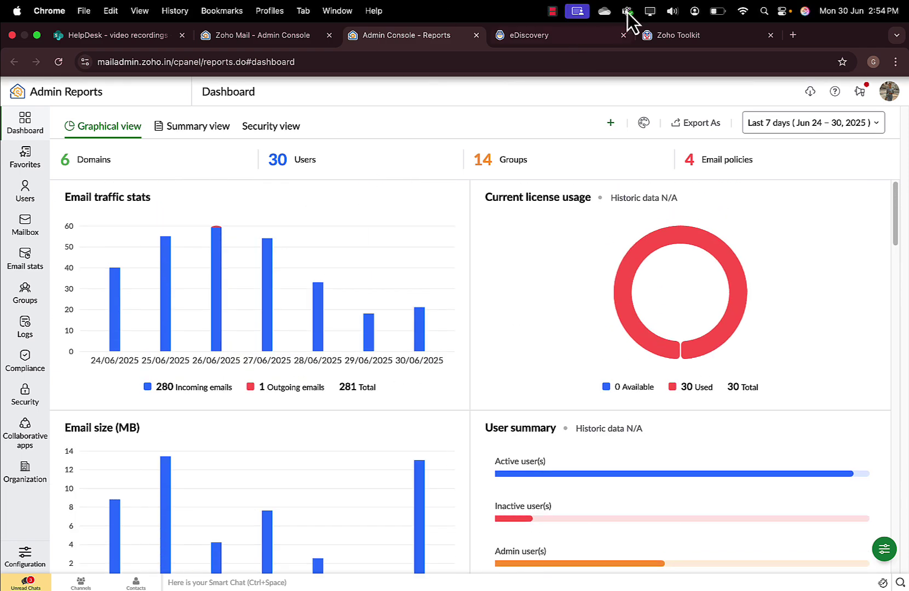